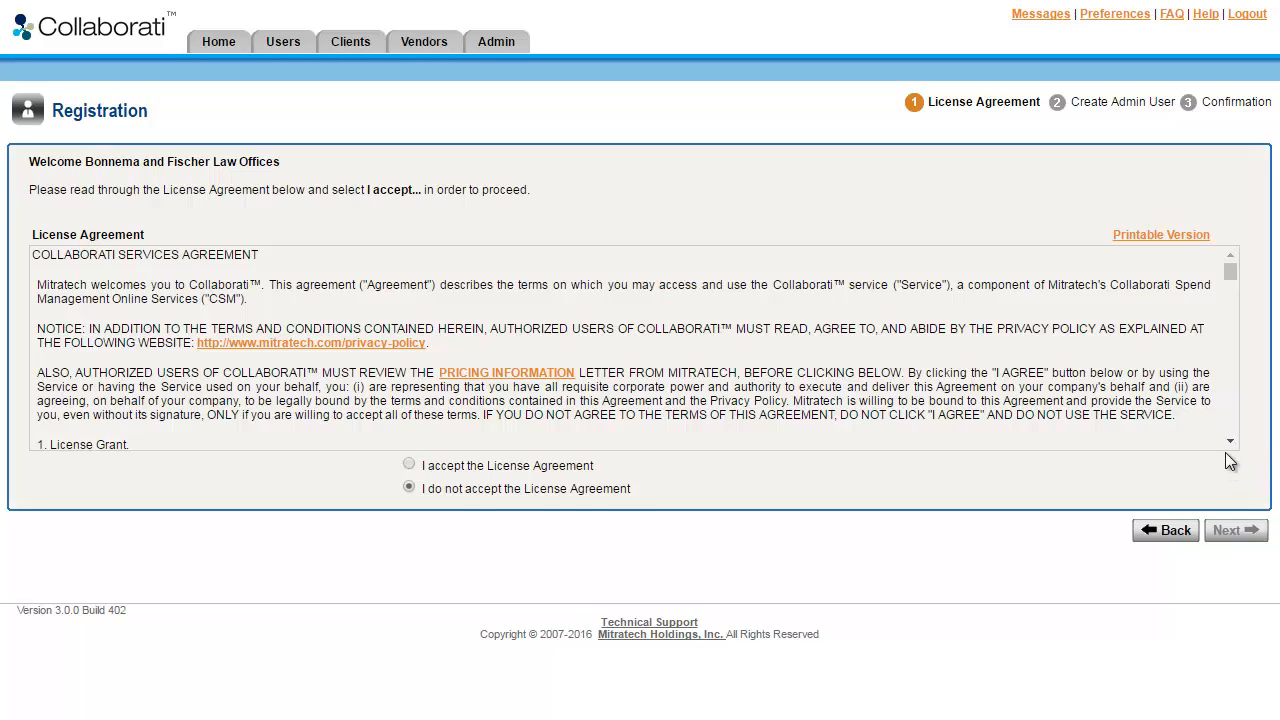
Accept the License Agreement and continue to the admin user creation step.
{"action": "left_click_drag", "start_coordinate": [1230, 443], "coordinate": [1230, 443]}
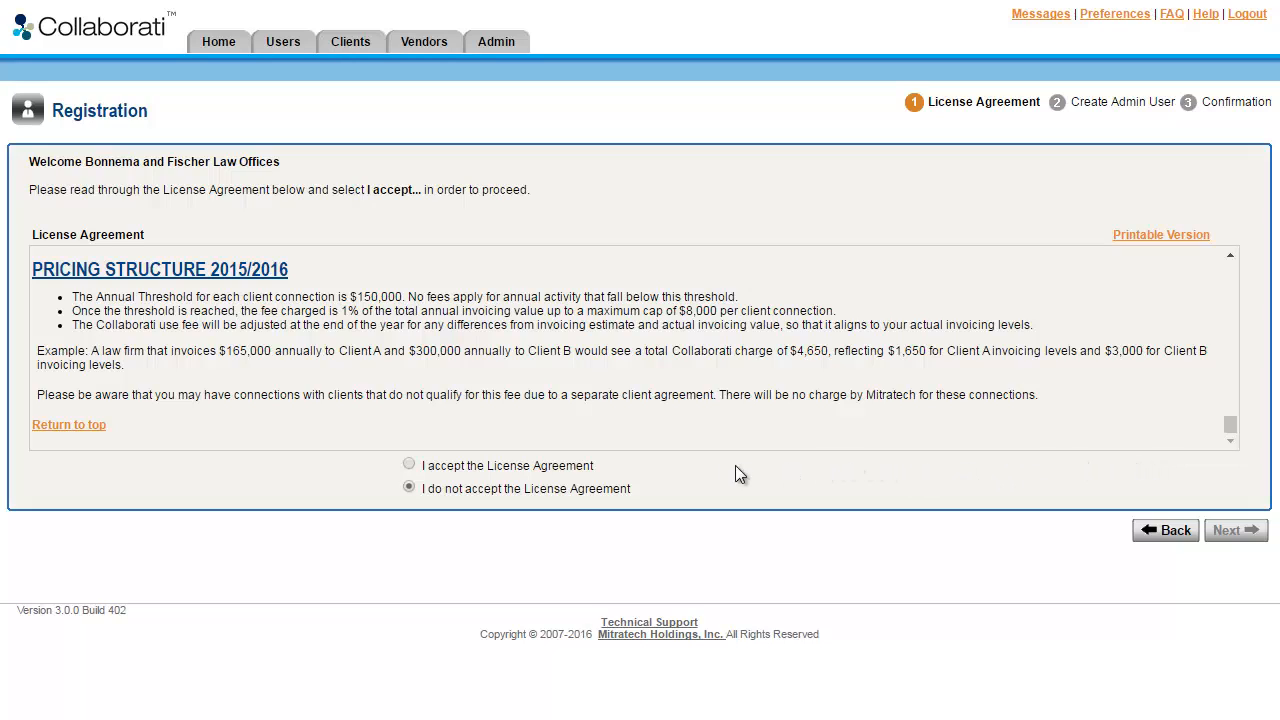
{"action": "left_click", "coordinate": [565, 466]}
{"action": "left_click", "coordinate": [1254, 536]}
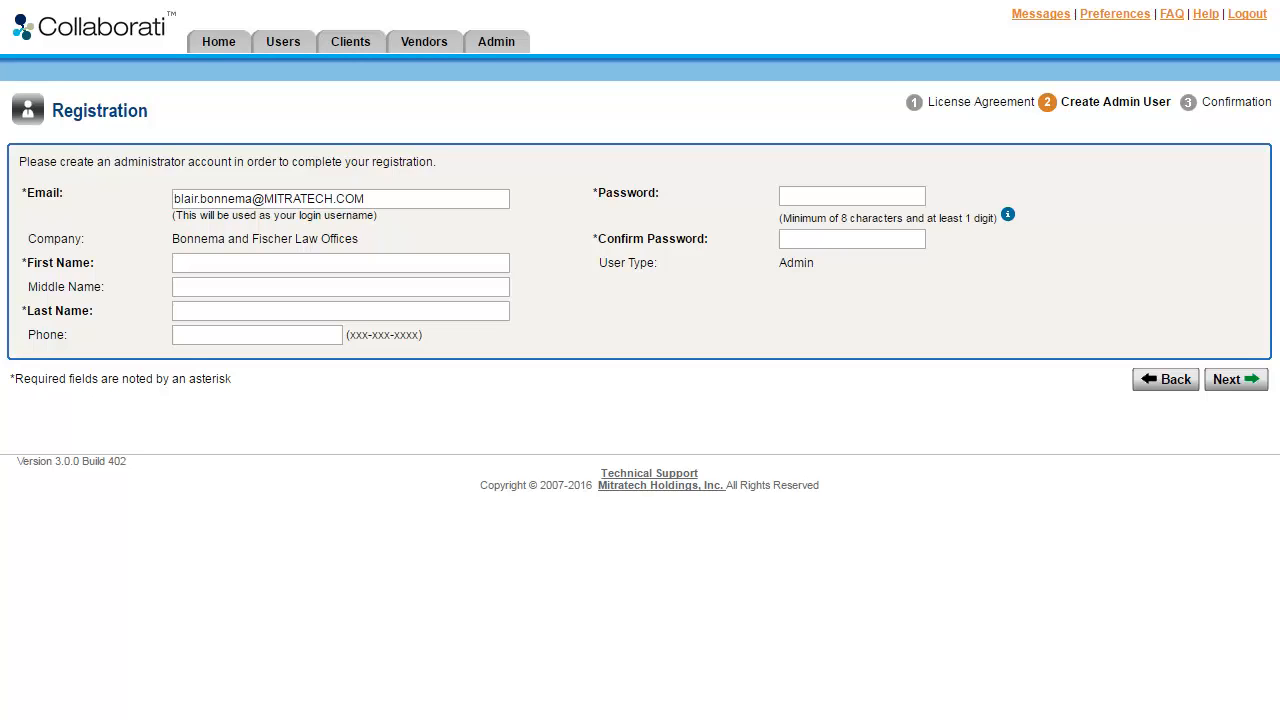
Enter the admin user's first name and last name.
{"action": "left_click", "coordinate": [340, 263]}
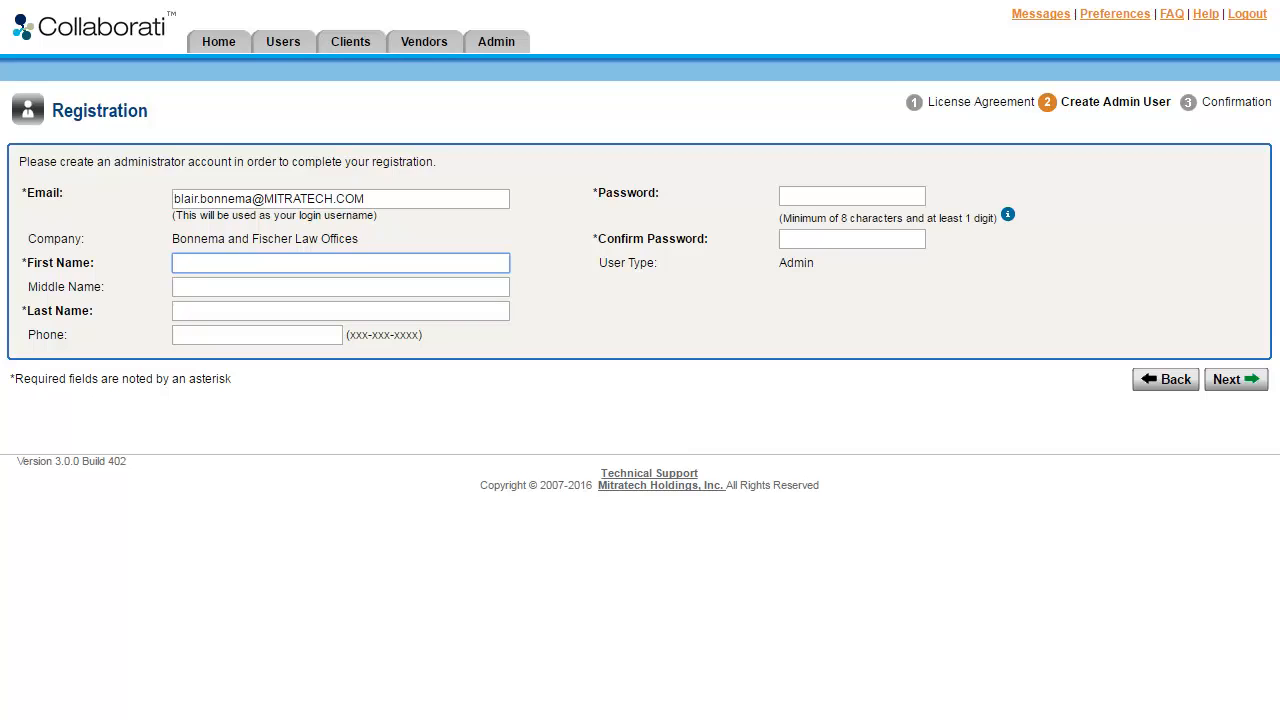
{"action": "key", "text": "Tab"}
{"action": "key", "text": "Tab"}
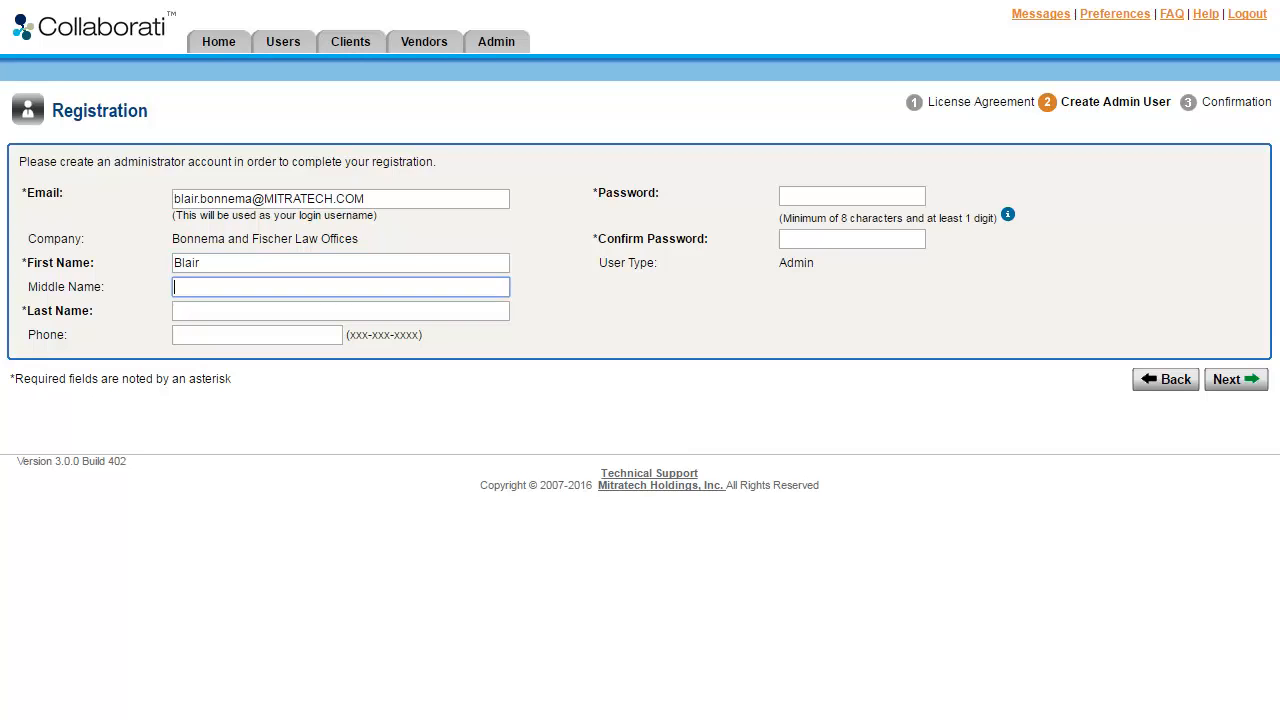
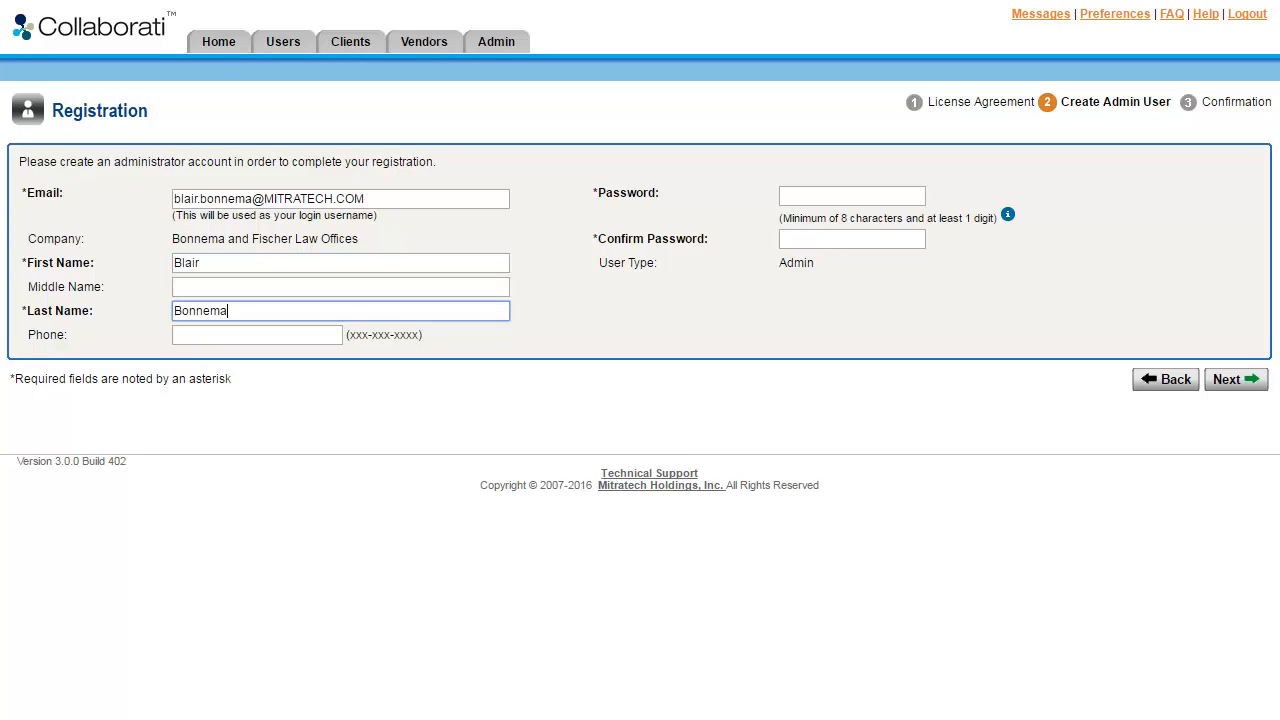
Enter and confirm the admin account password, then continue to finish registration.
{"action": "left_click", "coordinate": [820, 204]}
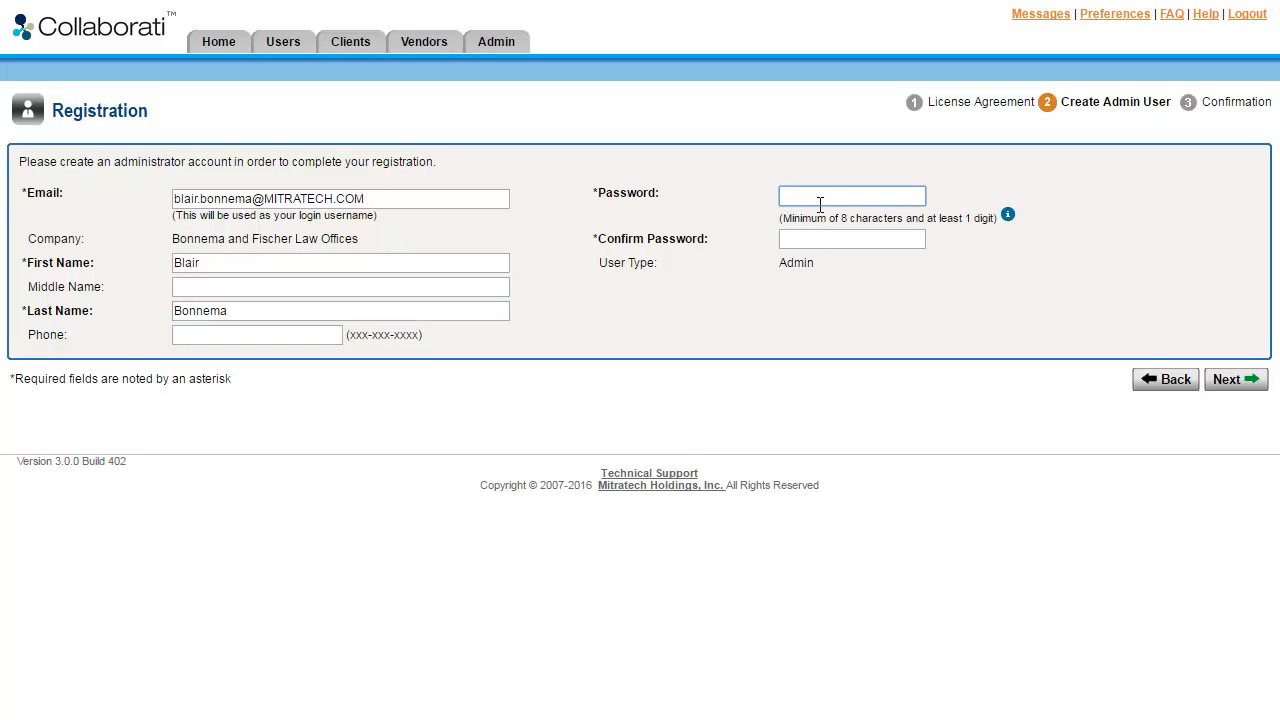
{"action": "type", "text": "•••••••••"}
{"action": "key", "text": "Tab"}
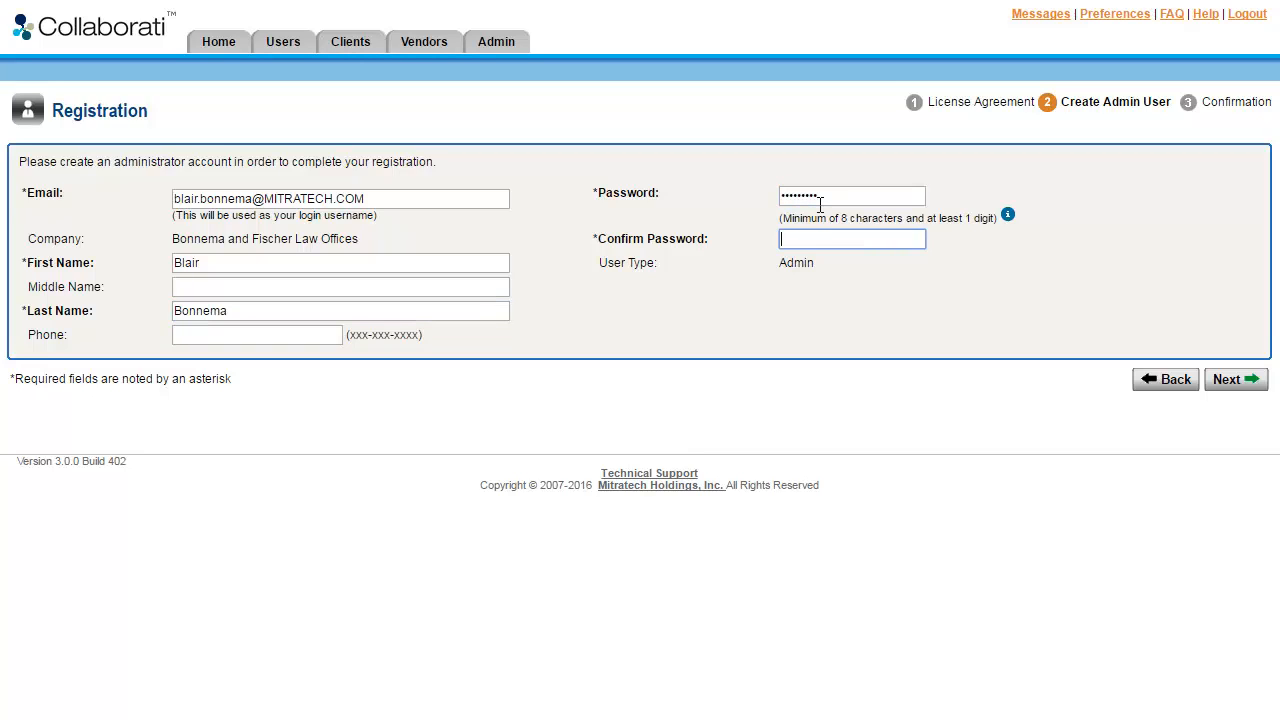
{"action": "type", "text": "•••••••••"}
{"action": "left_click", "coordinate": [1247, 385]}
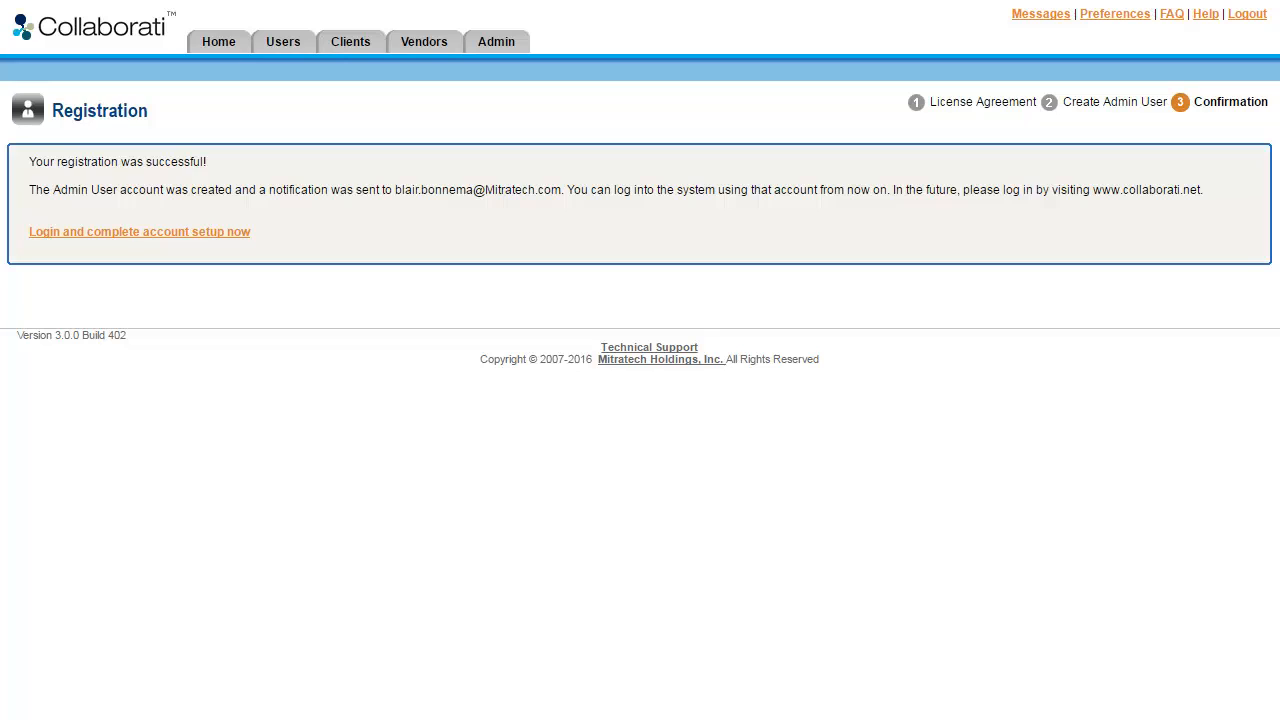
Open the login to complete account setup and sign in with the admin's e-mail and password.
{"action": "left_click", "coordinate": [169, 232]}
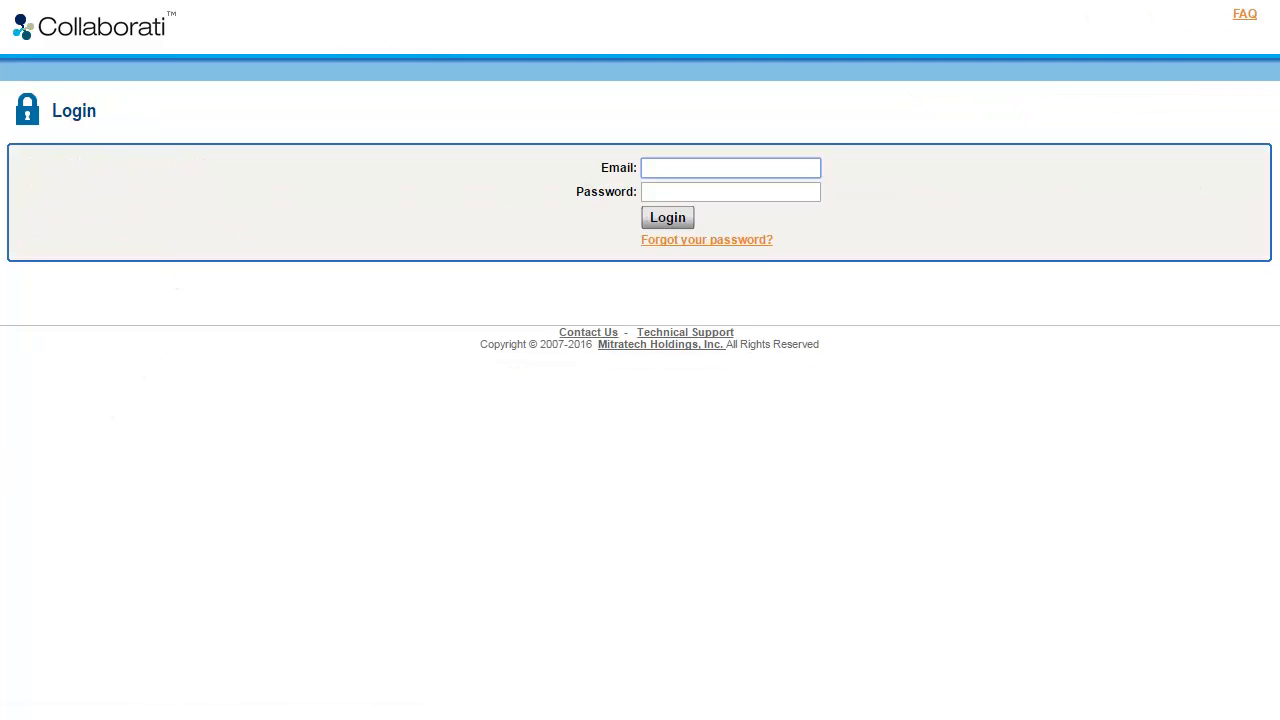
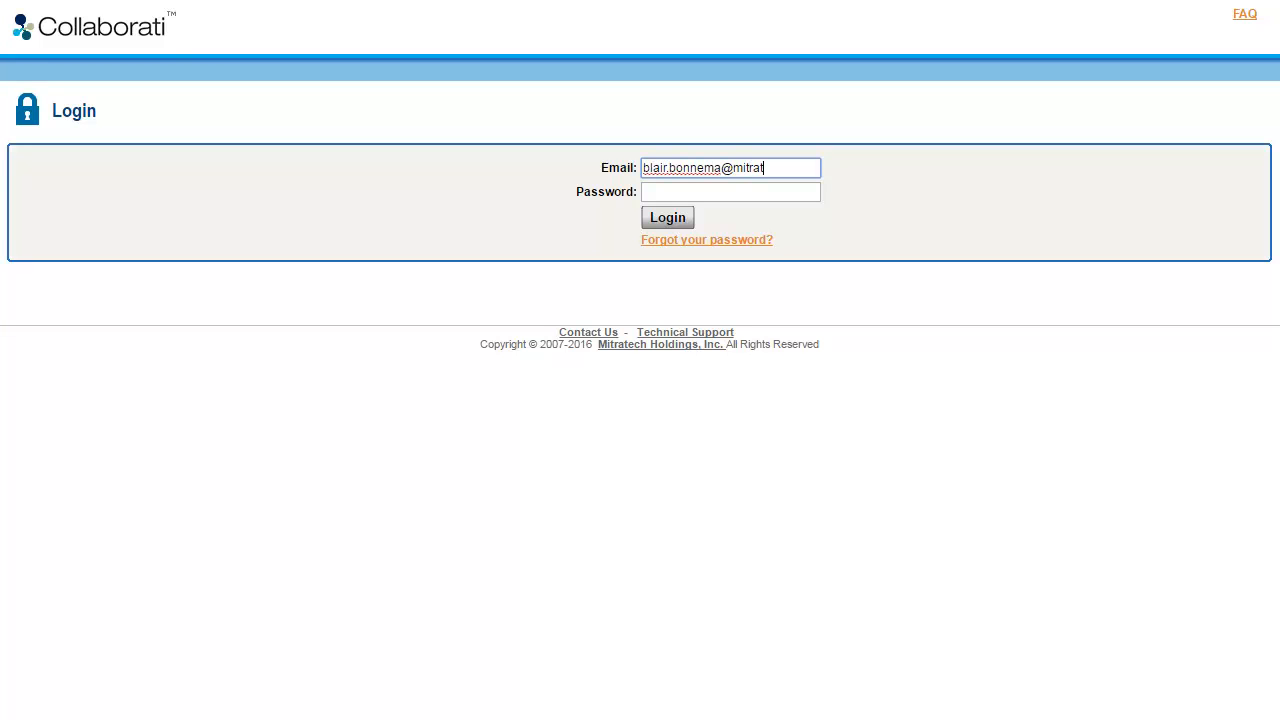
{"action": "key", "text": "Tab"}
{"action": "type", "text": "•••••••••"}
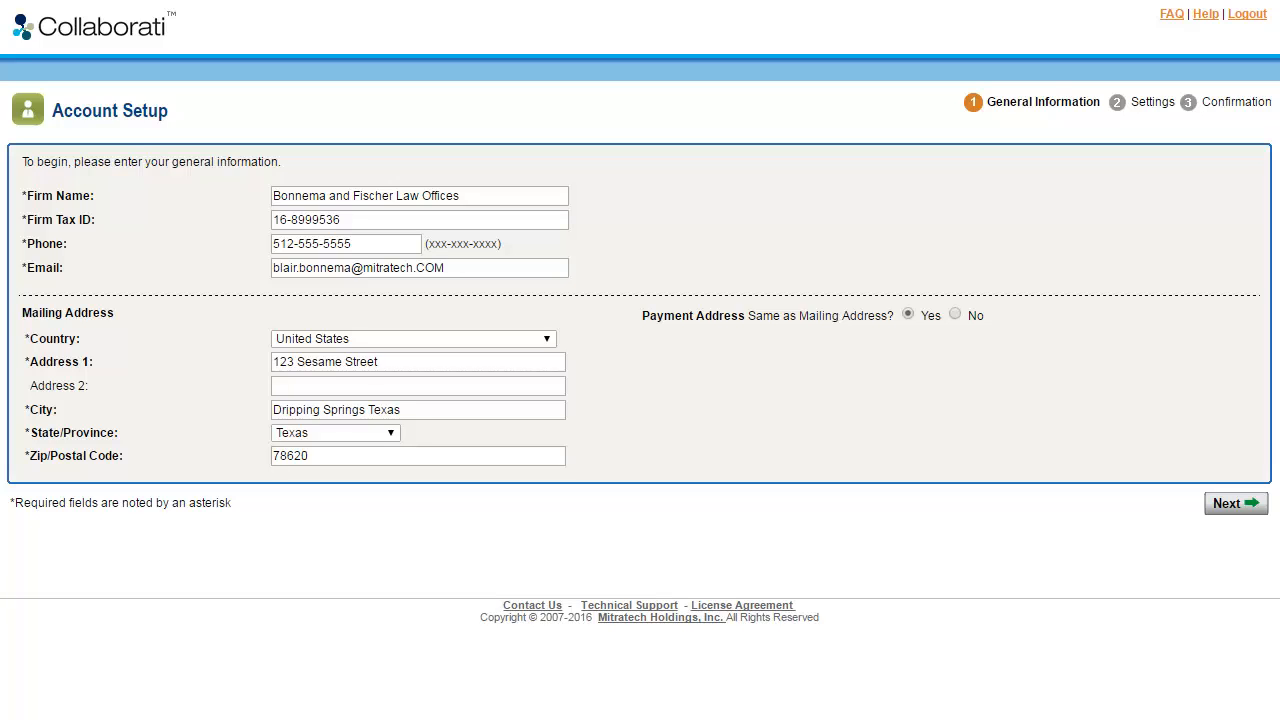
Choose a payment address different from the mailing address and enter its street and city.
{"action": "left_click", "coordinate": [972, 317]}
{"action": "left_click", "coordinate": [1055, 365]}
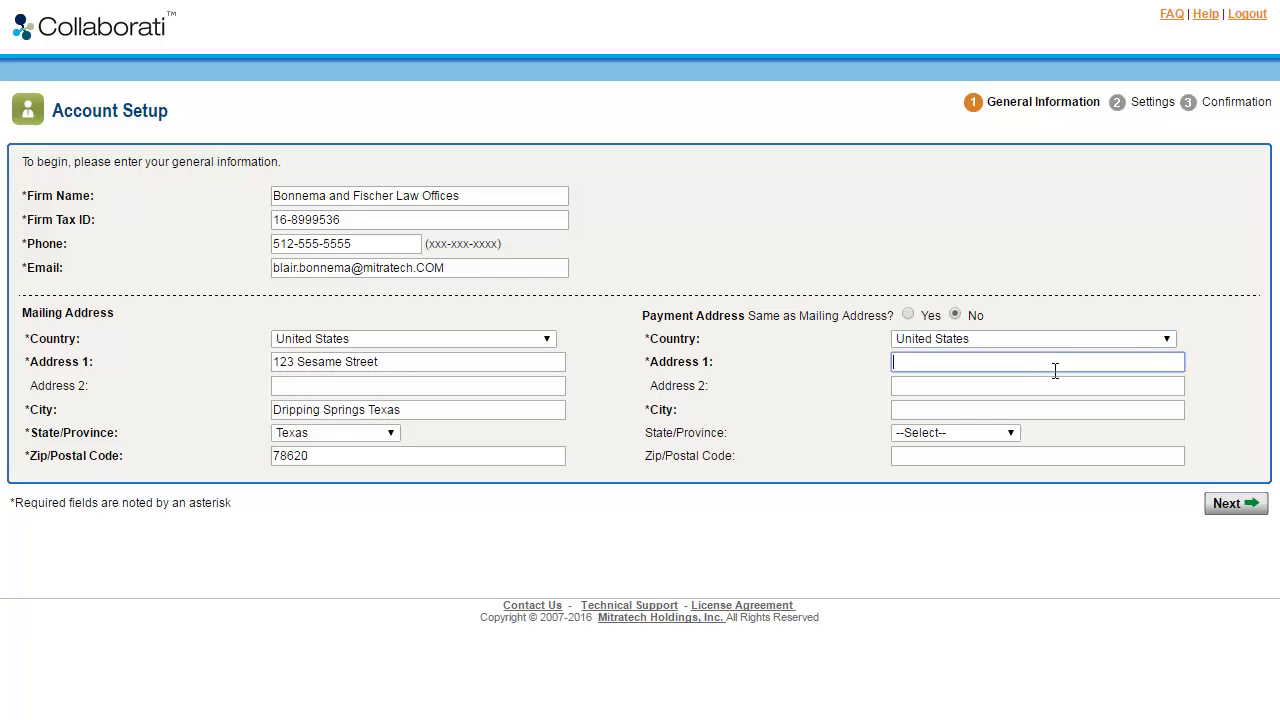
{"action": "key", "text": "Tab"}
{"action": "key", "text": "Tab"}
{"action": "type", "text": "New York"}
Set the payment address state to New York, enter its zip code, and continue to the settings.
{"action": "key", "text": "Tab"}
{"action": "type", "text": "Ne"}
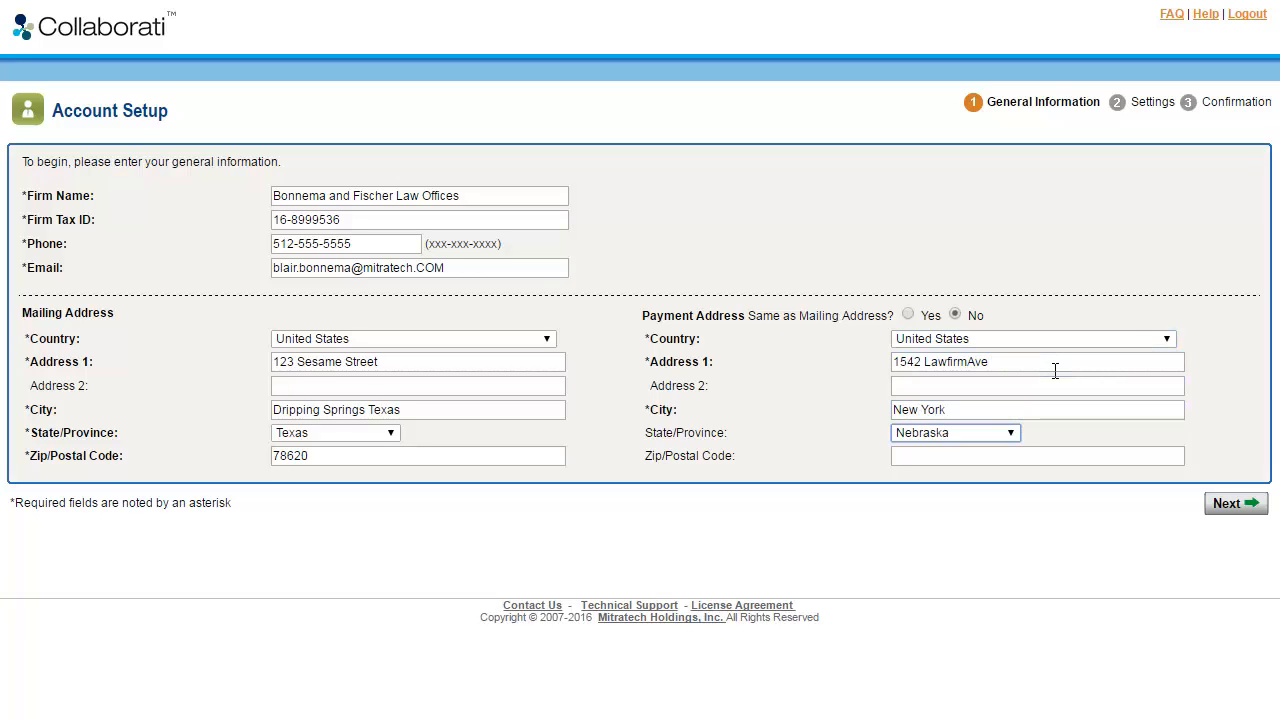
{"action": "type", "text": "v"}
{"action": "key", "text": "Down"}
{"action": "key", "text": "Down"}
{"action": "key", "text": "Down"}
{"action": "key", "text": "Down"}
{"action": "key", "text": "Tab"}
{"action": "type", "text": "78522"}
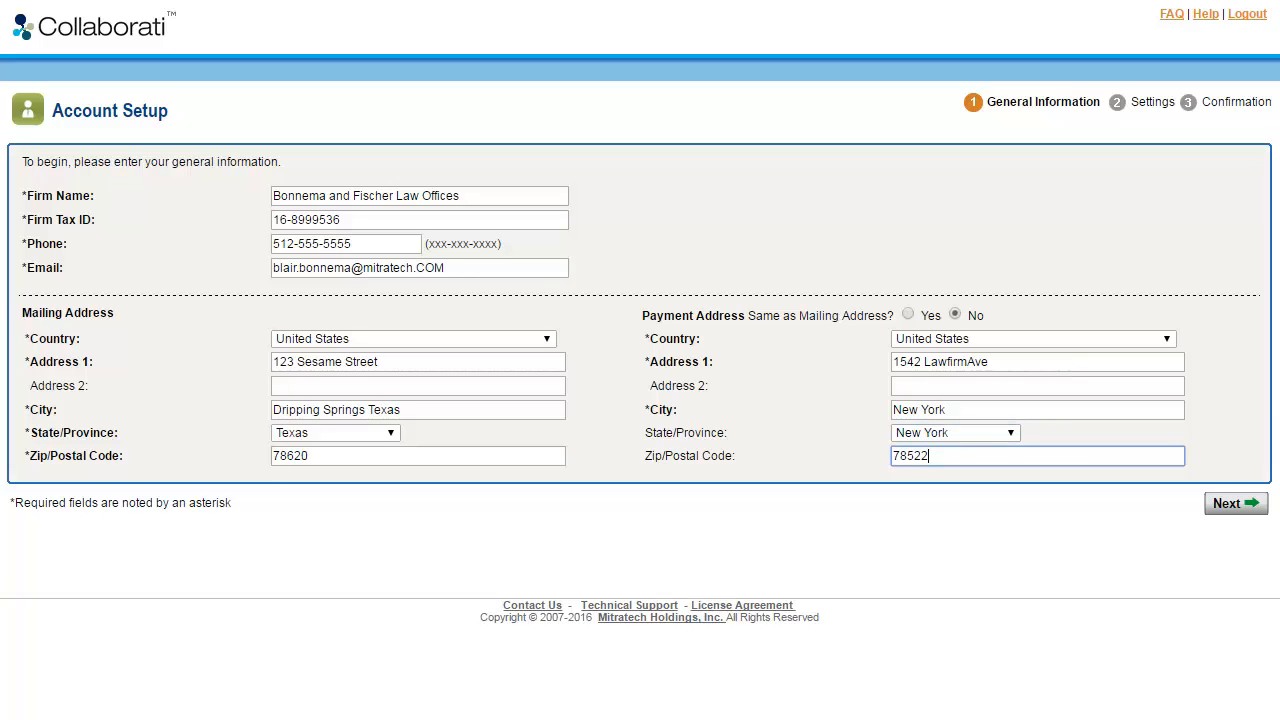
{"action": "key", "text": "Tab"}
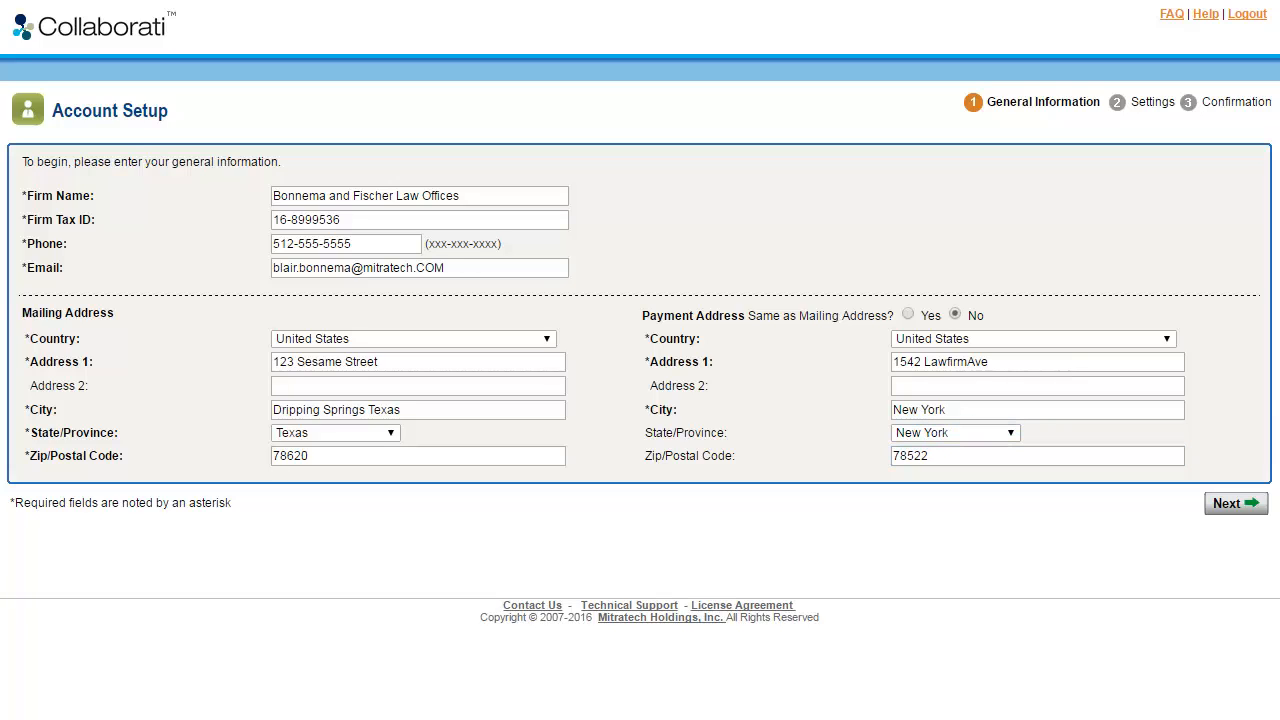
{"action": "left_click", "coordinate": [1232, 504]}
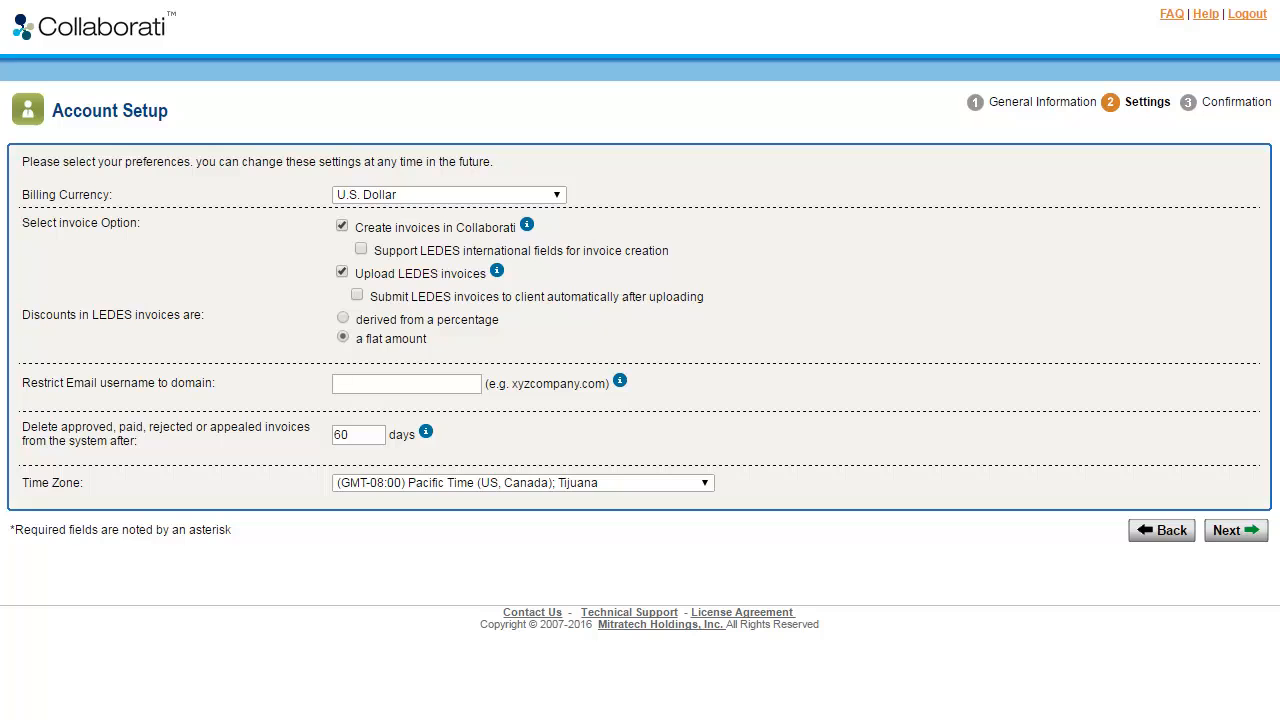
Review the billing currency and invoice preferences, then save the account profile.
{"action": "left_click", "coordinate": [557, 195]}
{"action": "left_click_drag", "start_coordinate": [559, 456], "coordinate": [559, 384]}
{"action": "left_click", "coordinate": [388, 426]}
{"action": "mouse_move", "coordinate": [527, 224]}
{"action": "mouse_move", "coordinate": [497, 271]}
{"action": "mouse_move", "coordinate": [619, 381]}
{"action": "mouse_move", "coordinate": [426, 431]}
{"action": "left_click", "coordinate": [1237, 532]}
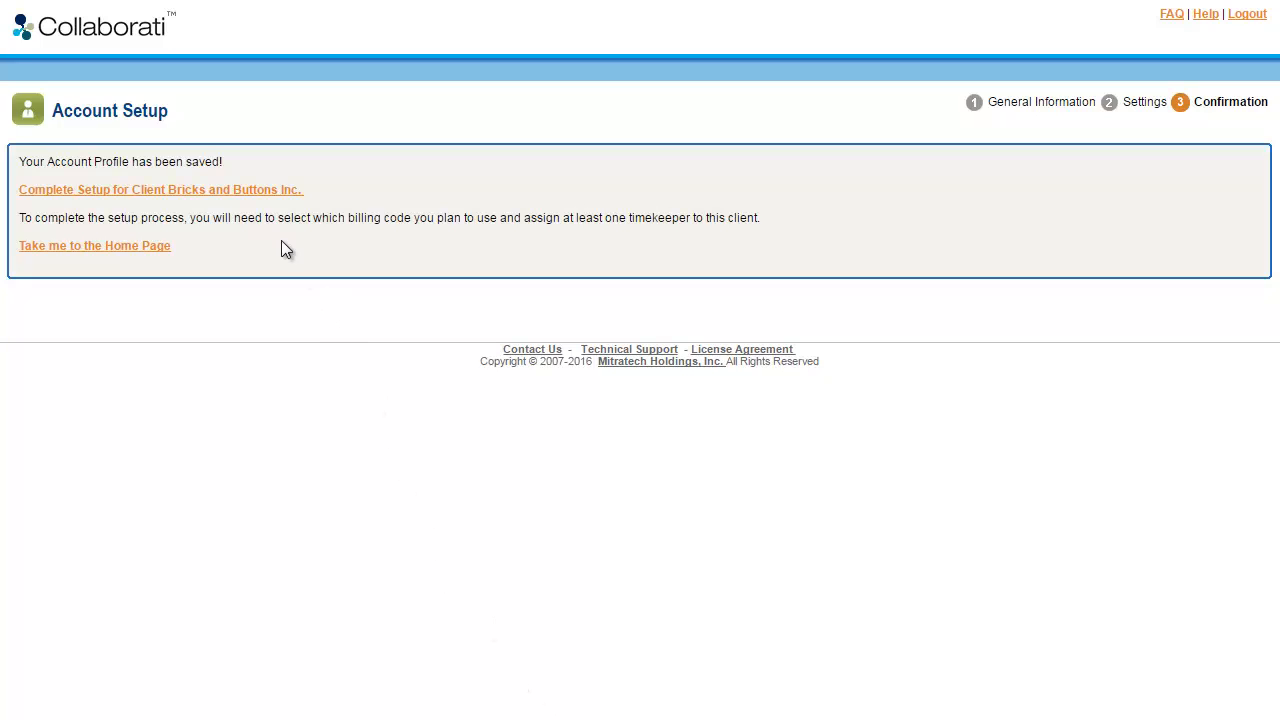
Start setup for client Bricks and Buttons Inc. and enter internal client codes "ClientCode, Client Name, 556622".
{"action": "left_click", "coordinate": [275, 194]}
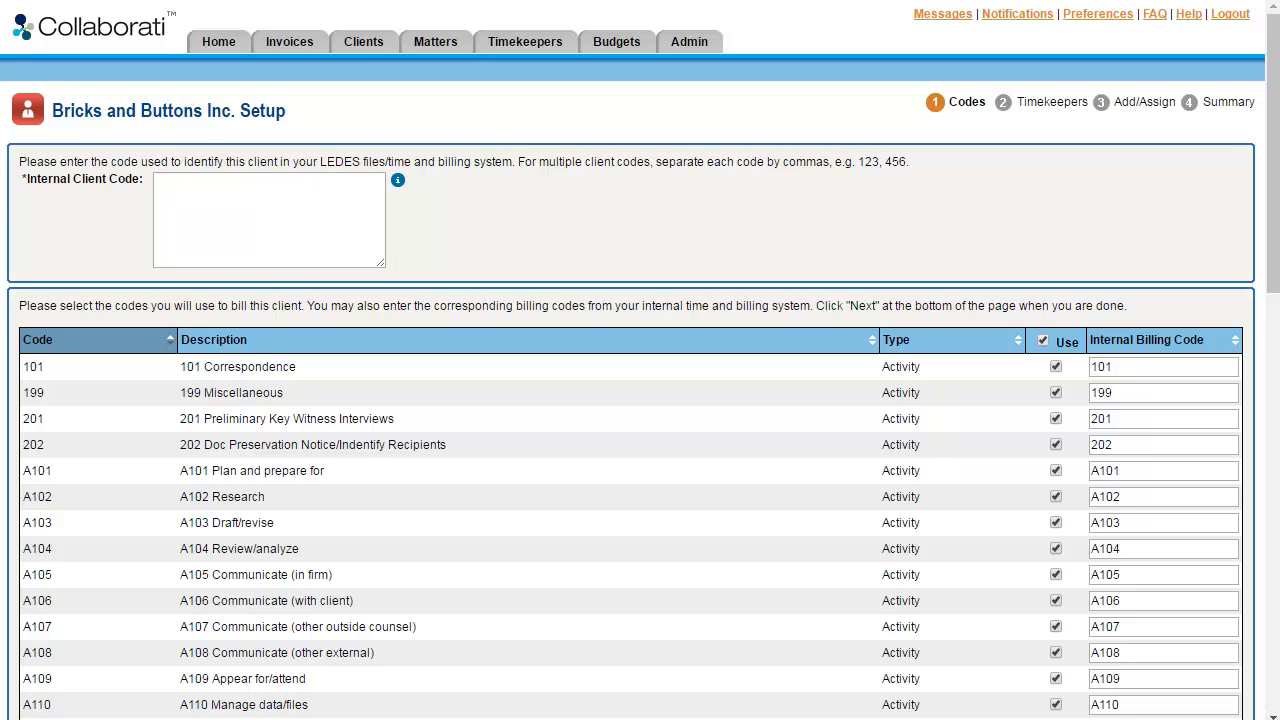
{"action": "left_click", "coordinate": [191, 257]}
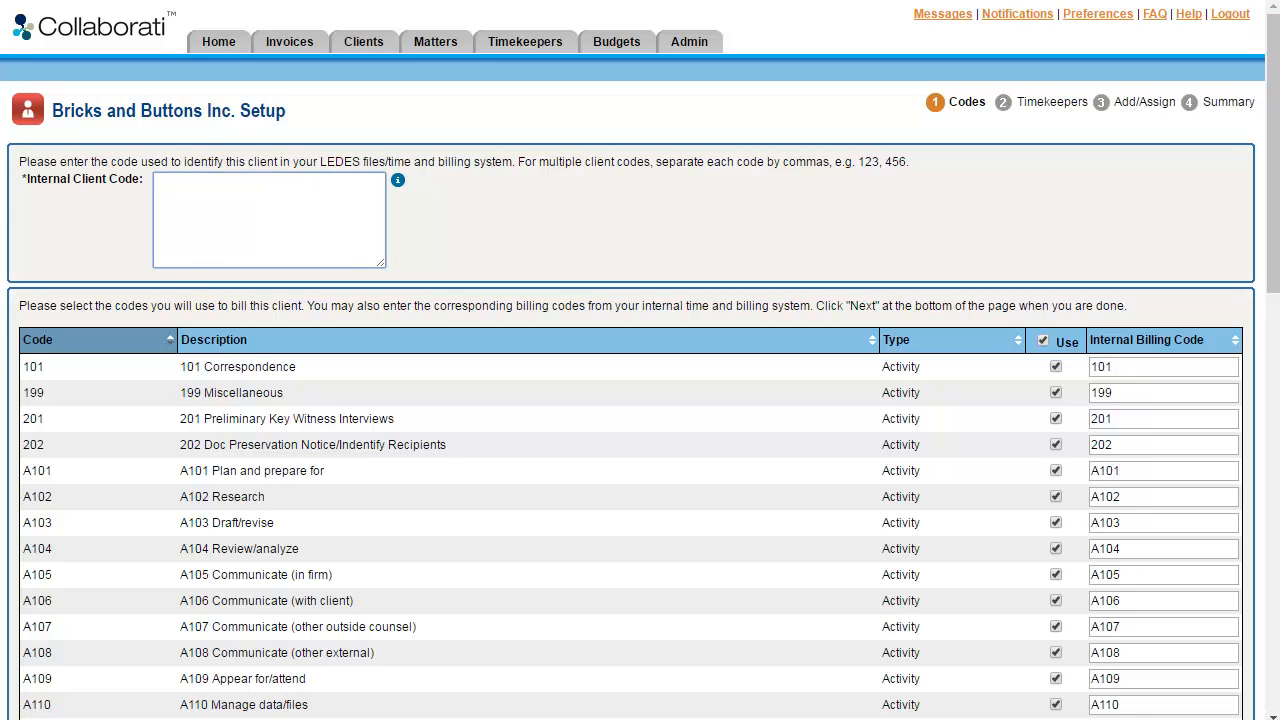
{"action": "type", "text": "ClientCode, Client Name,"}
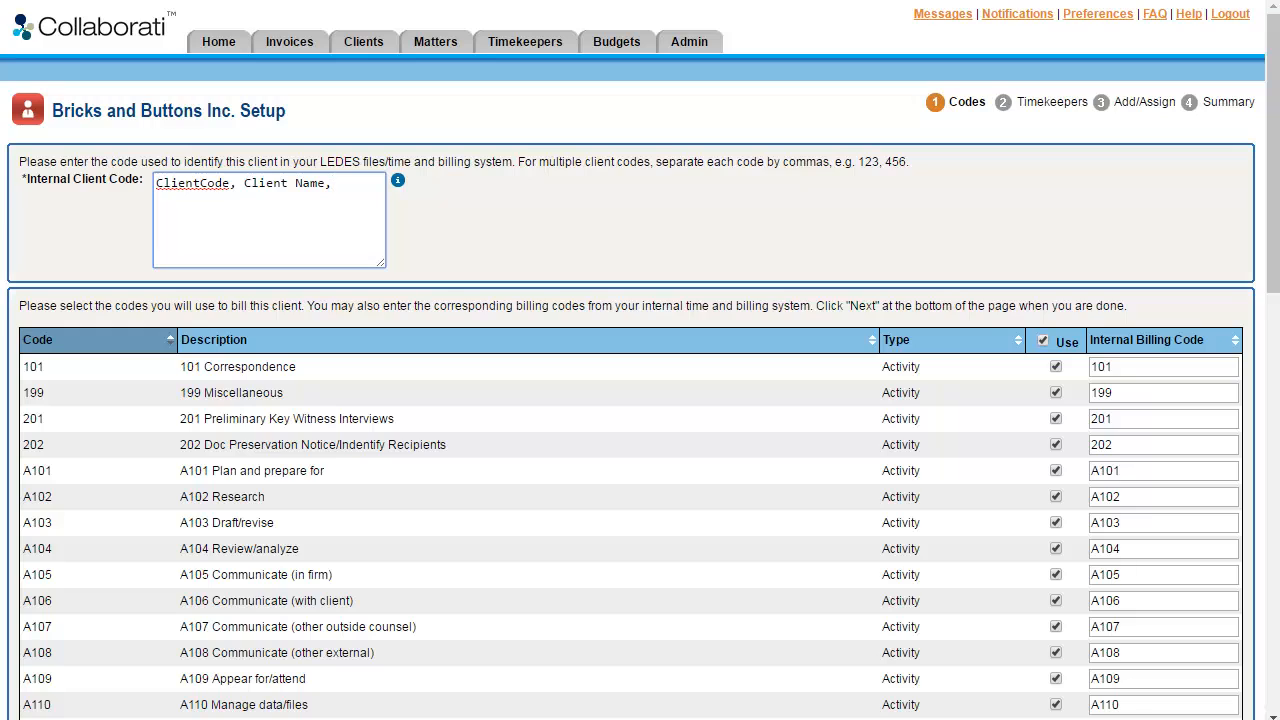
{"action": "type", "text": " 556622"}
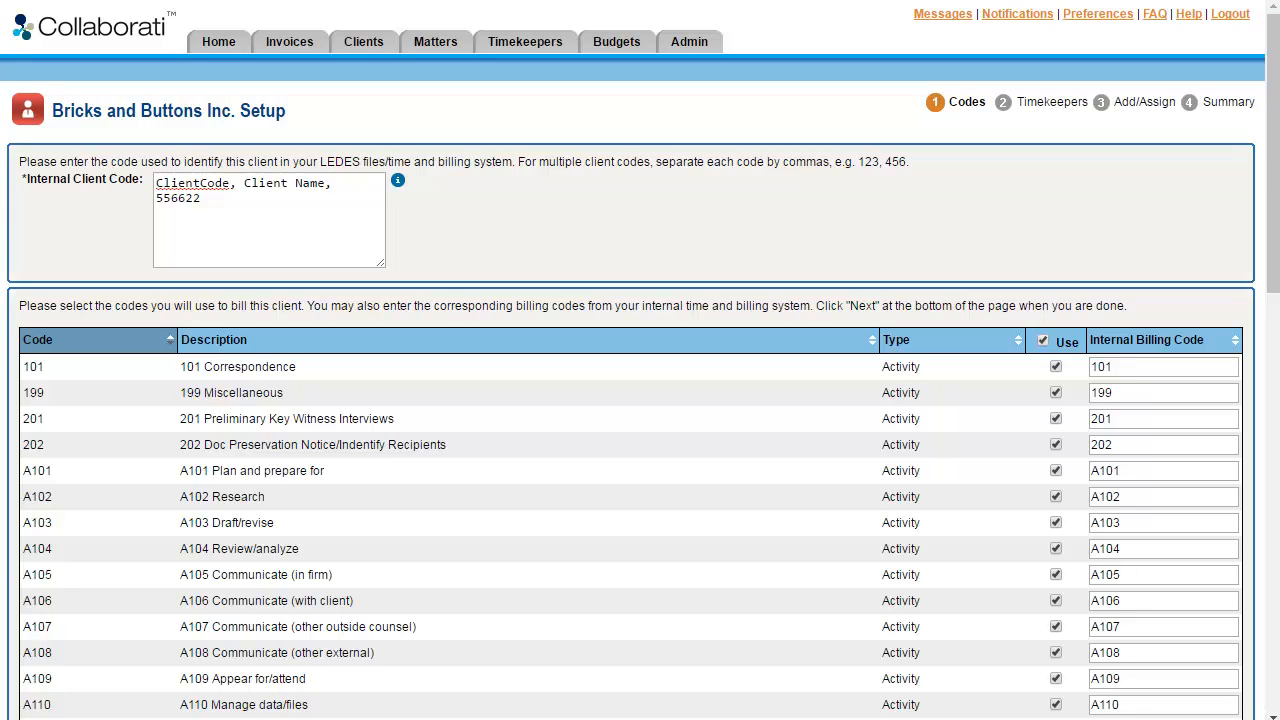
Exclude billing codes 101, 199, 201 and 202 from use for this client.
{"action": "left_click_drag", "start_coordinate": [1277, 178], "coordinate": [1277, 281]}
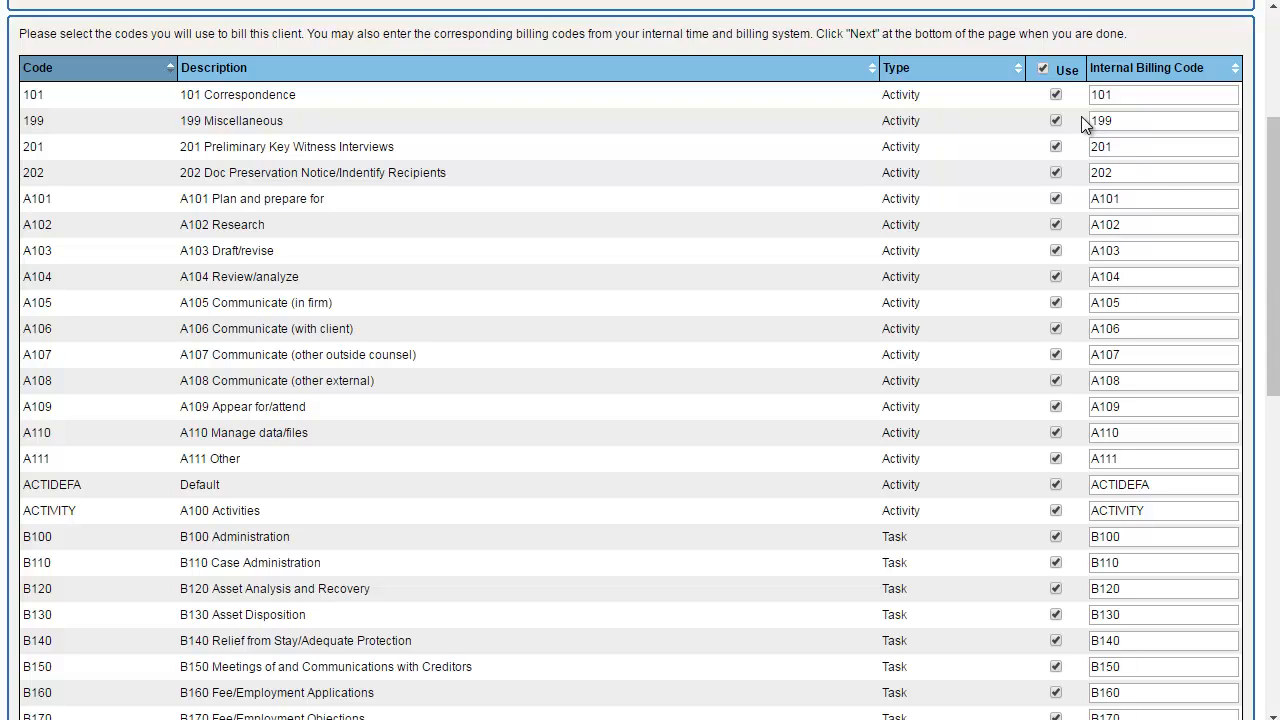
{"action": "left_click", "coordinate": [1056, 95]}
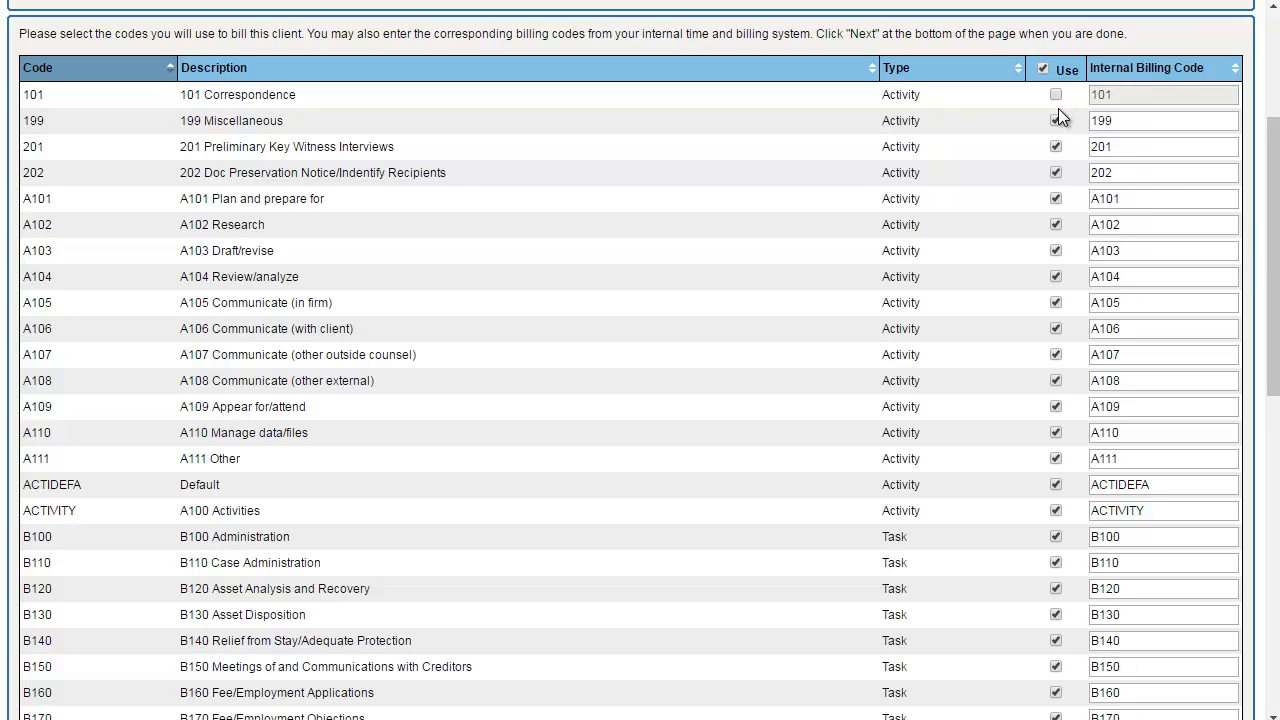
{"action": "left_click", "coordinate": [1056, 121]}
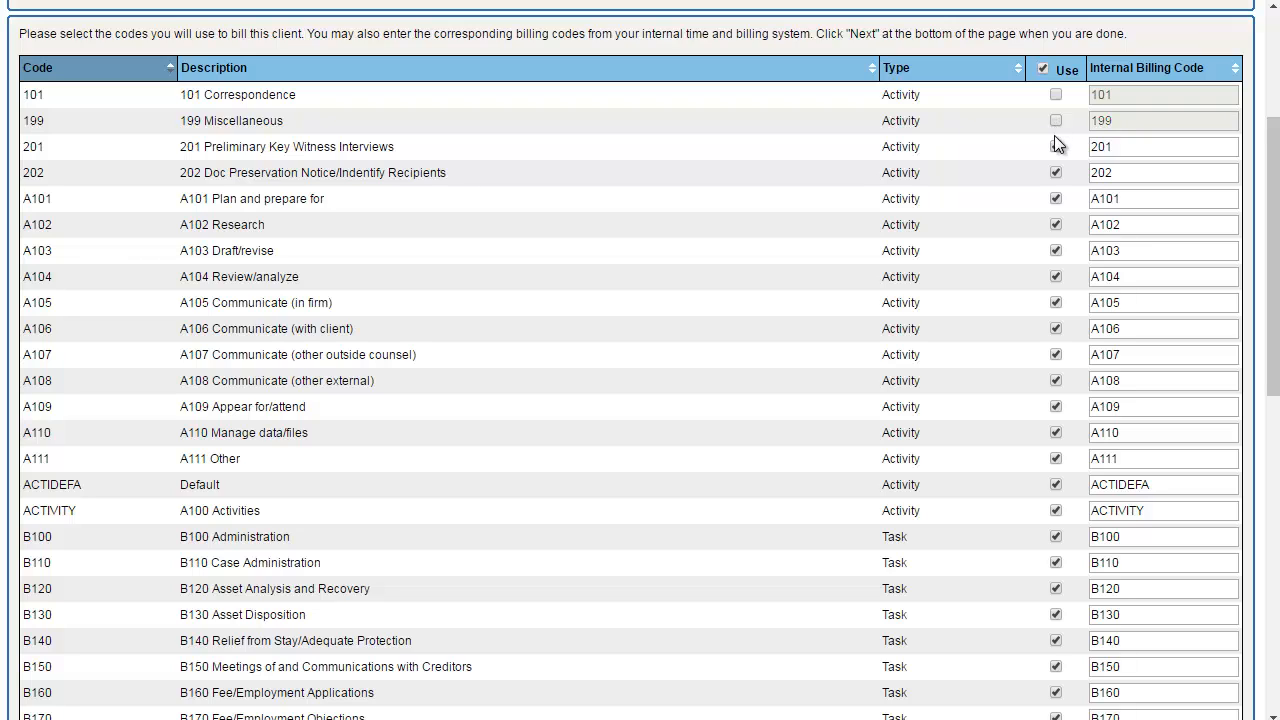
{"action": "left_click", "coordinate": [1056, 147]}
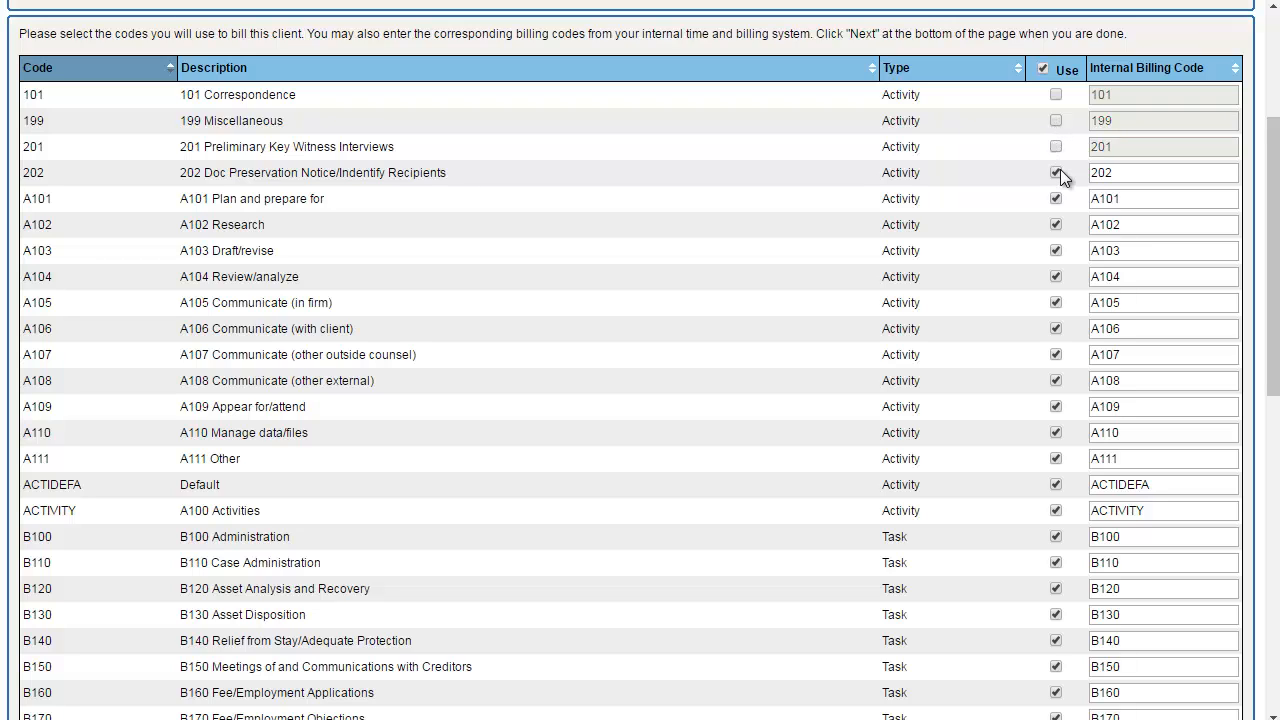
{"action": "left_click", "coordinate": [1058, 174]}
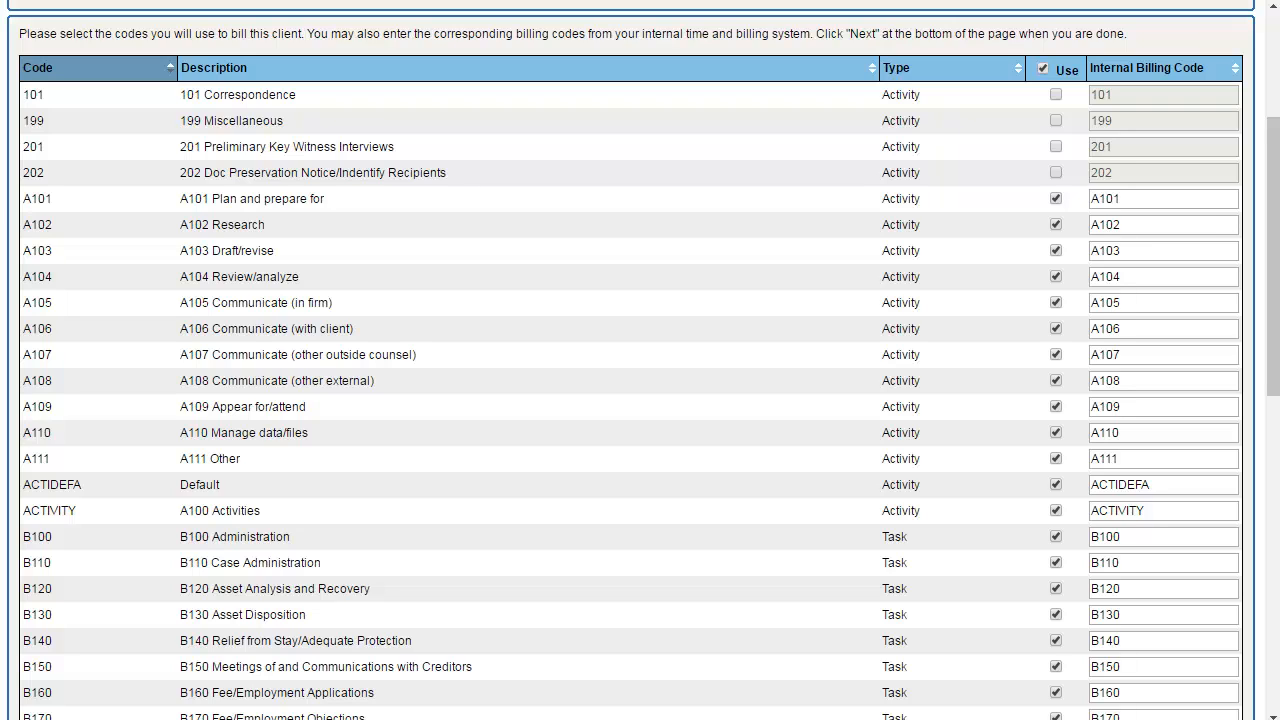
Change the internal billing codes for A101 and A102 to A4433 and A4435.
{"action": "left_click", "coordinate": [1167, 201]}
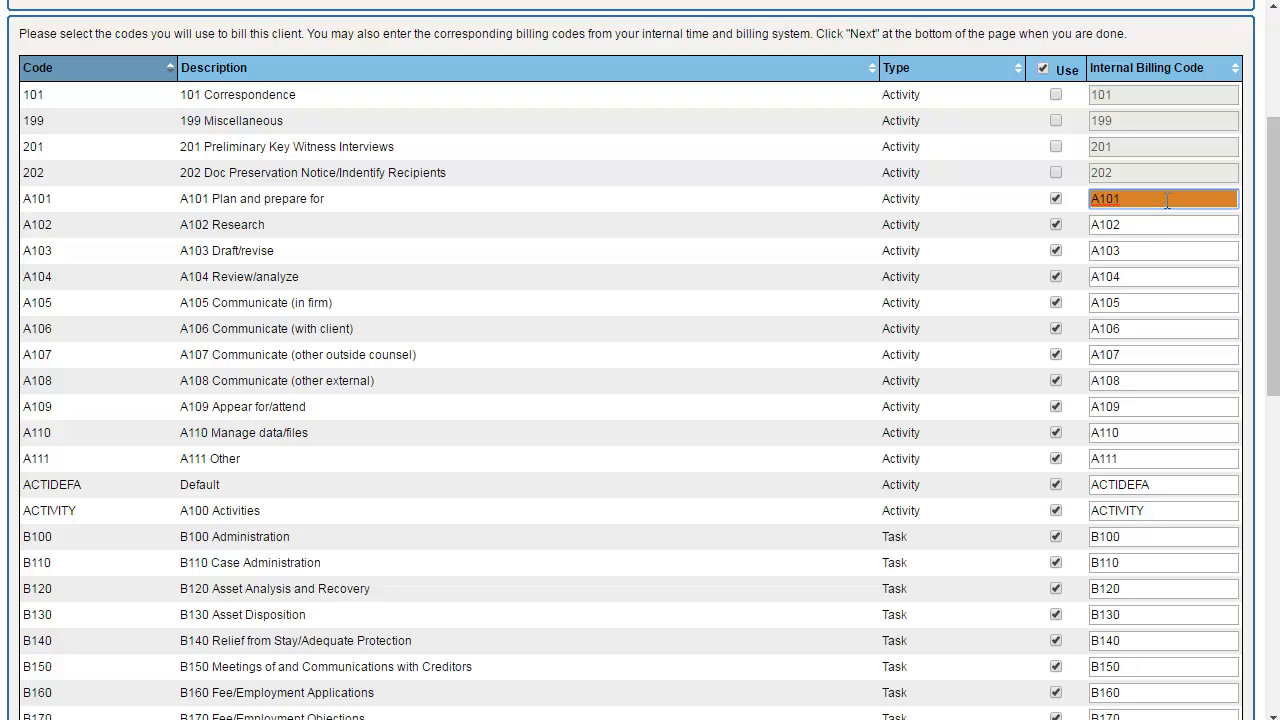
{"action": "key", "text": "BackSpace"}
{"action": "key", "text": "BackSpace"}
{"action": "key", "text": "BackSpace"}
{"action": "type", "text": "4433"}
{"action": "left_click", "coordinate": [1166, 219]}
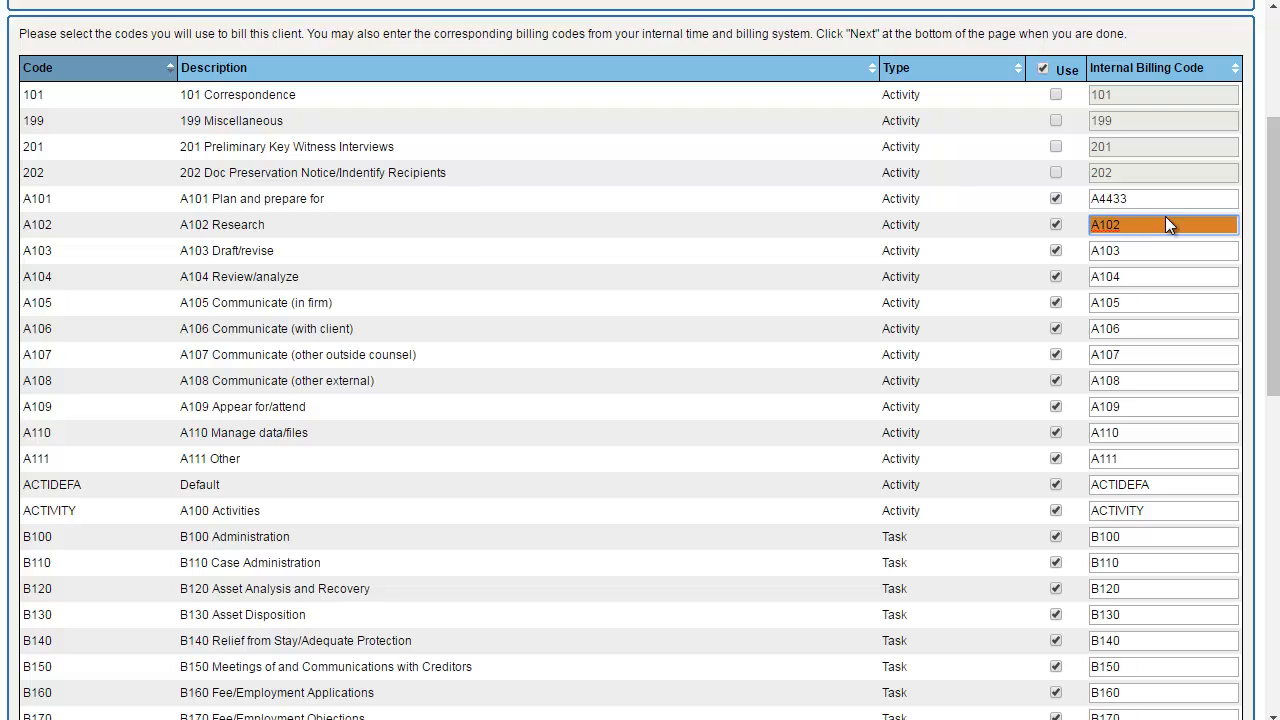
{"action": "key", "text": "BackSpace"}
{"action": "key", "text": "BackSpace"}
{"action": "key", "text": "BackSpace"}
{"action": "type", "text": "4435"}
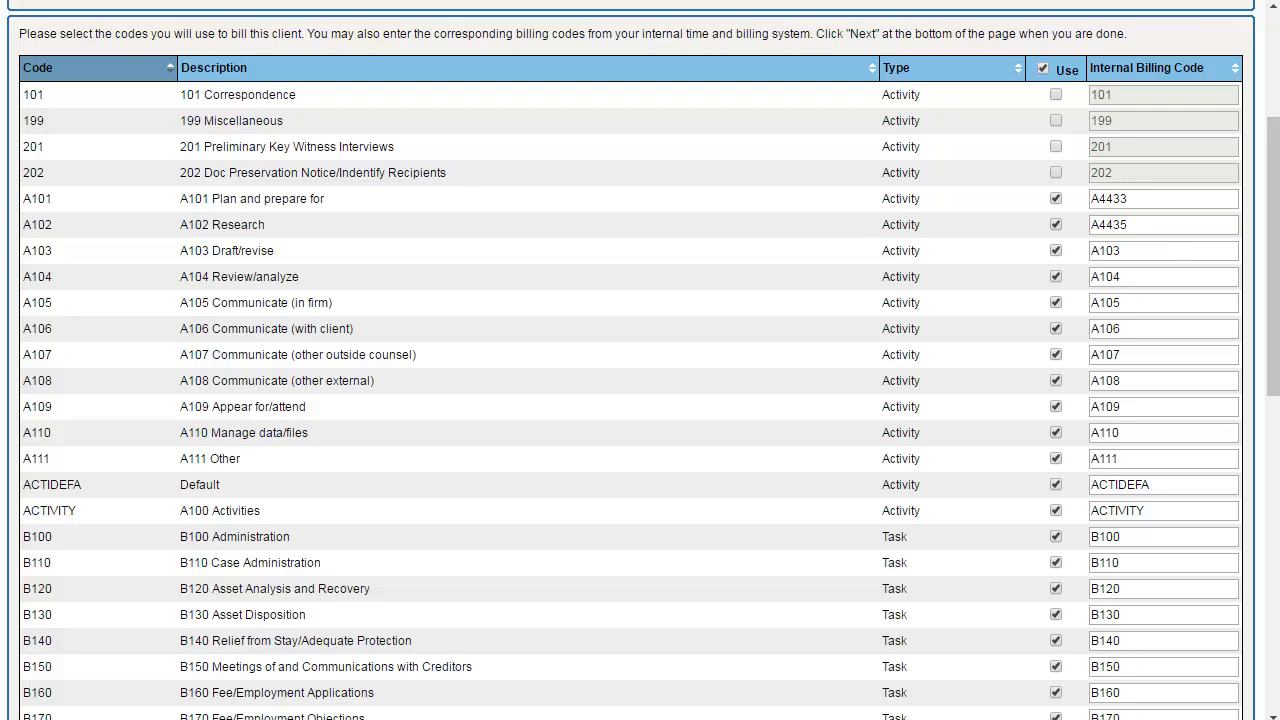
Proceed past the codes page and keep the option to assign existing or add new timekeepers.
{"action": "left_click_drag", "start_coordinate": [1277, 363], "coordinate": [1268, 690]}
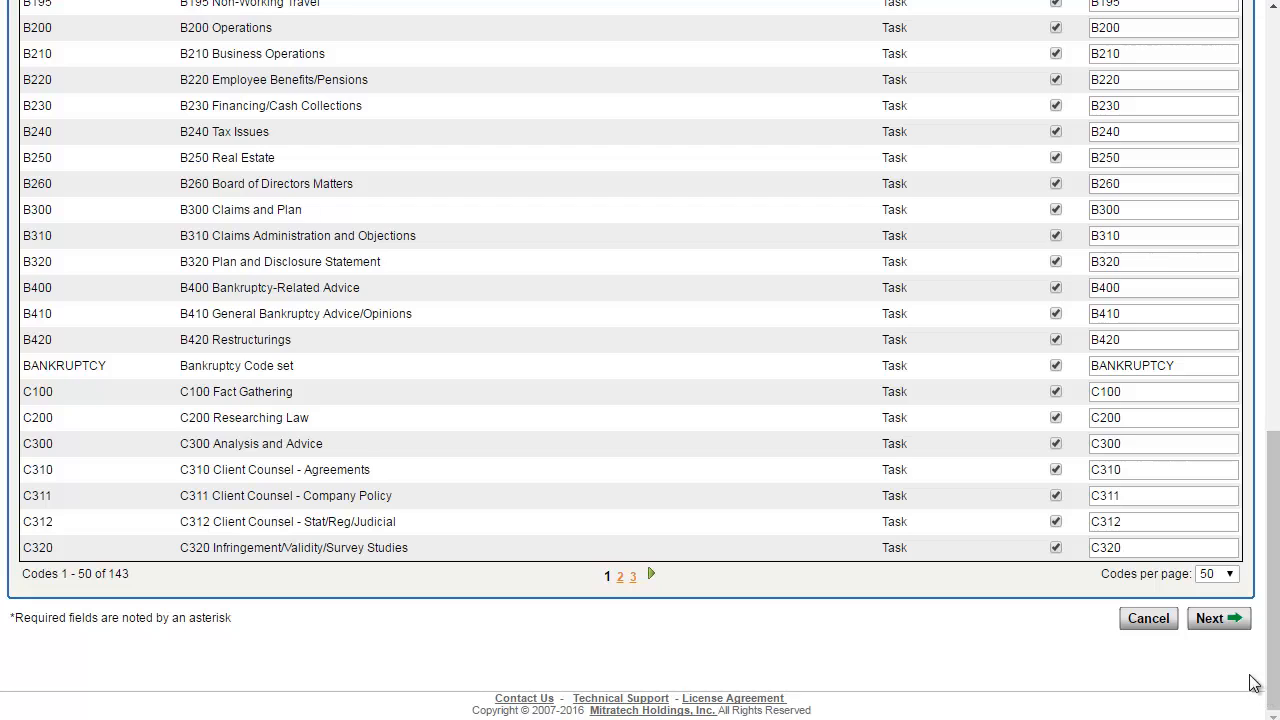
{"action": "left_click", "coordinate": [1208, 620]}
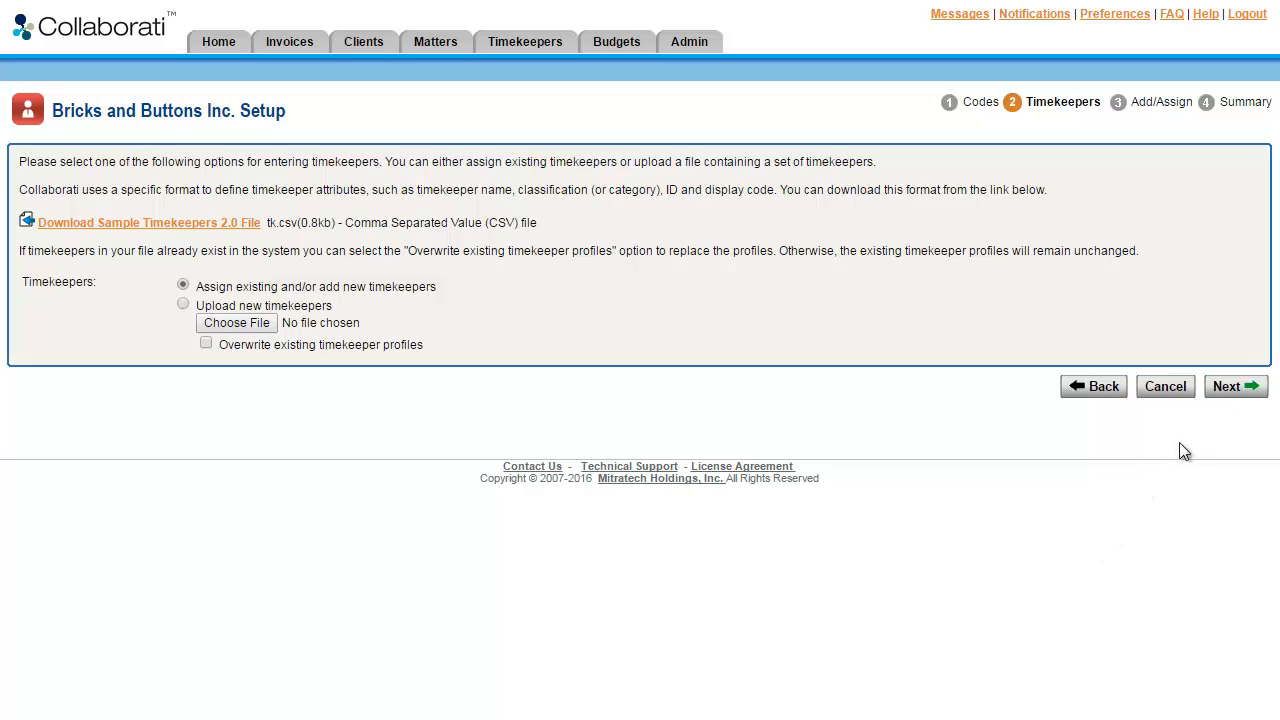
{"action": "left_click", "coordinate": [1229, 386]}
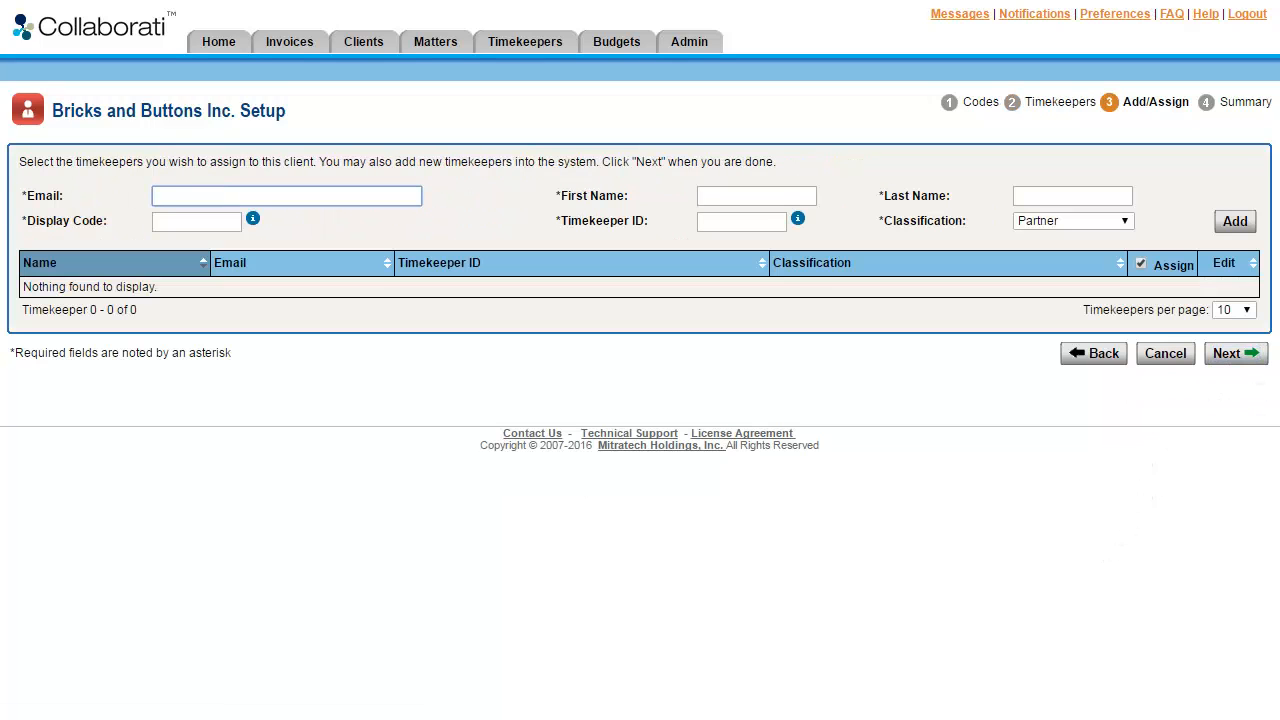
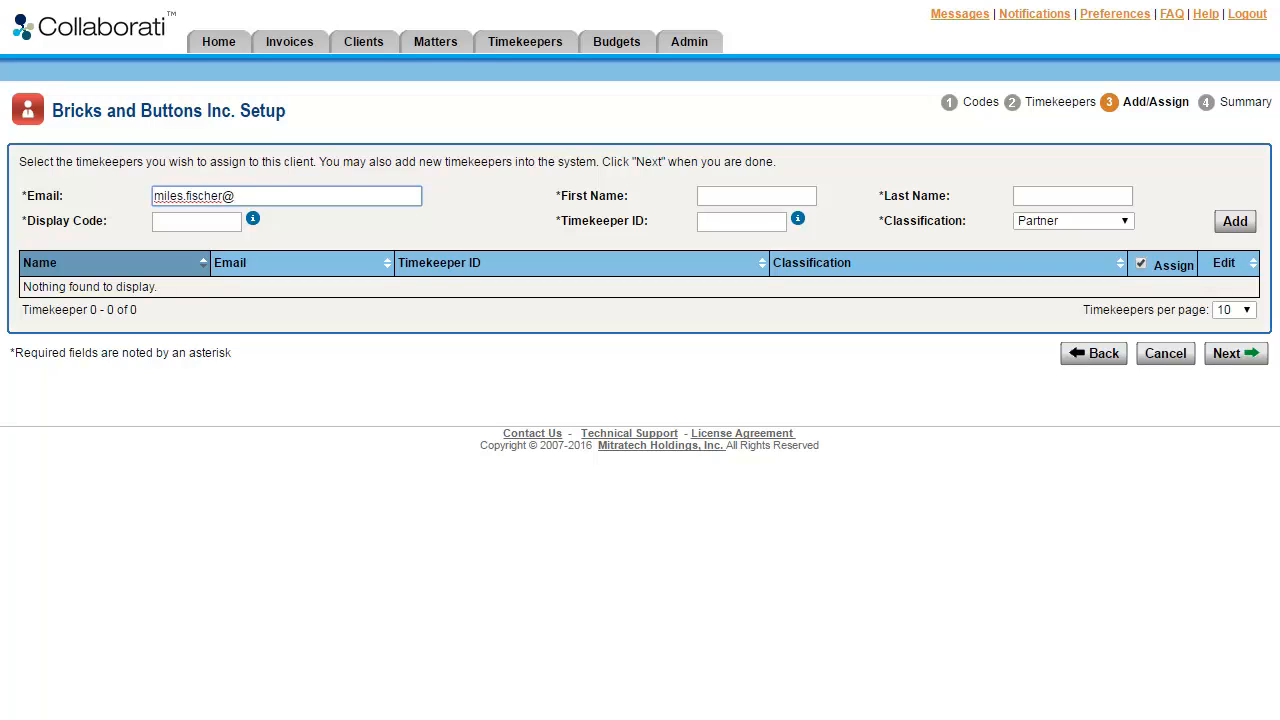
Enter the new timekeeper's e-mail address.
{"action": "left_click", "coordinate": [271, 224]}
{"action": "mouse_move", "coordinate": [255, 224]}
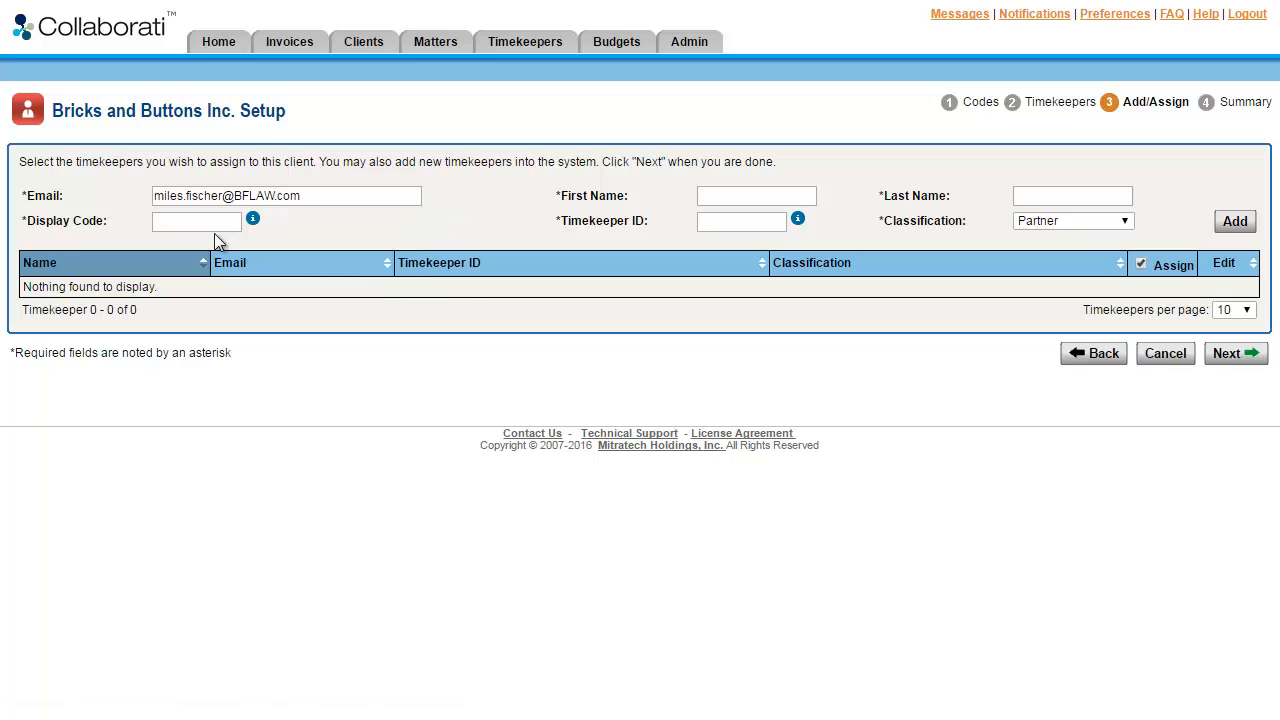
Enter the new timekeeper's display code MWF, first name and last name.
{"action": "left_click", "coordinate": [215, 231]}
{"action": "type", "text": "MWF"}
{"action": "left_click", "coordinate": [770, 193]}
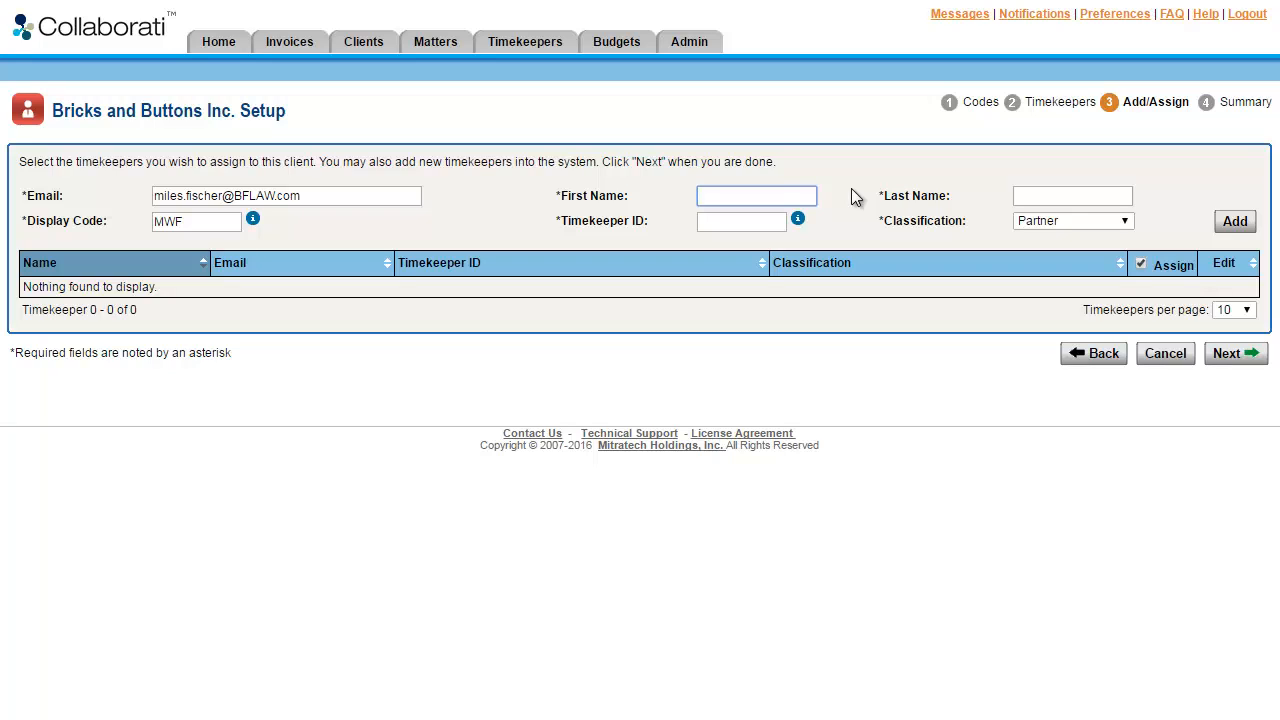
{"action": "left_click", "coordinate": [1082, 192]}
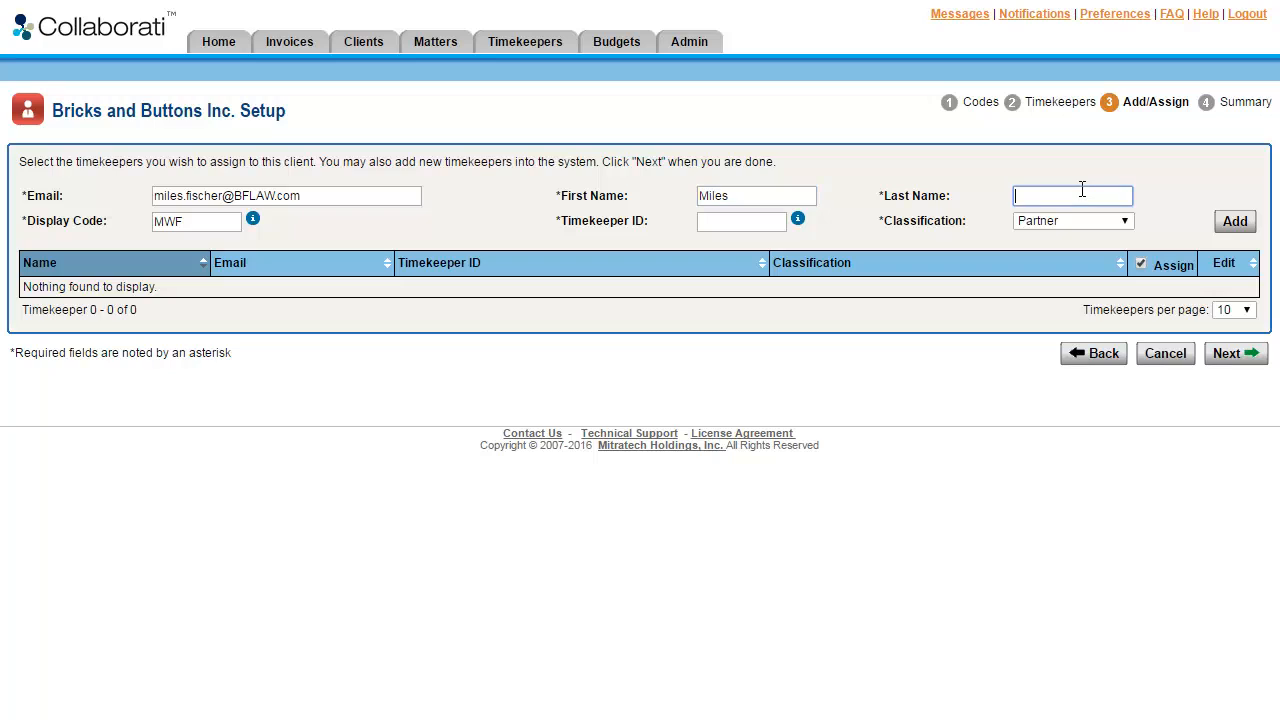
Set the timekeeper ID to MWF, choose the Of Counsel classification, and add the timekeeper to the list.
{"action": "left_click", "coordinate": [805, 233]}
{"action": "mouse_move", "coordinate": [805, 228]}
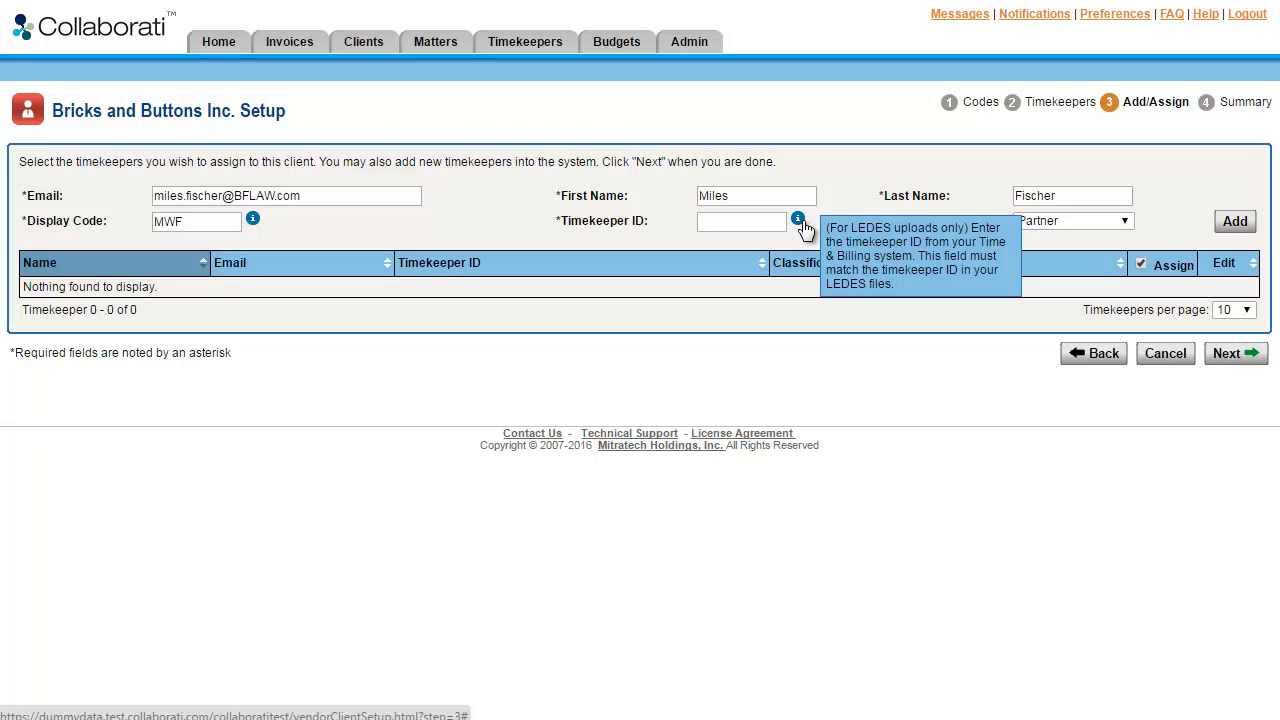
{"action": "left_click", "coordinate": [747, 220]}
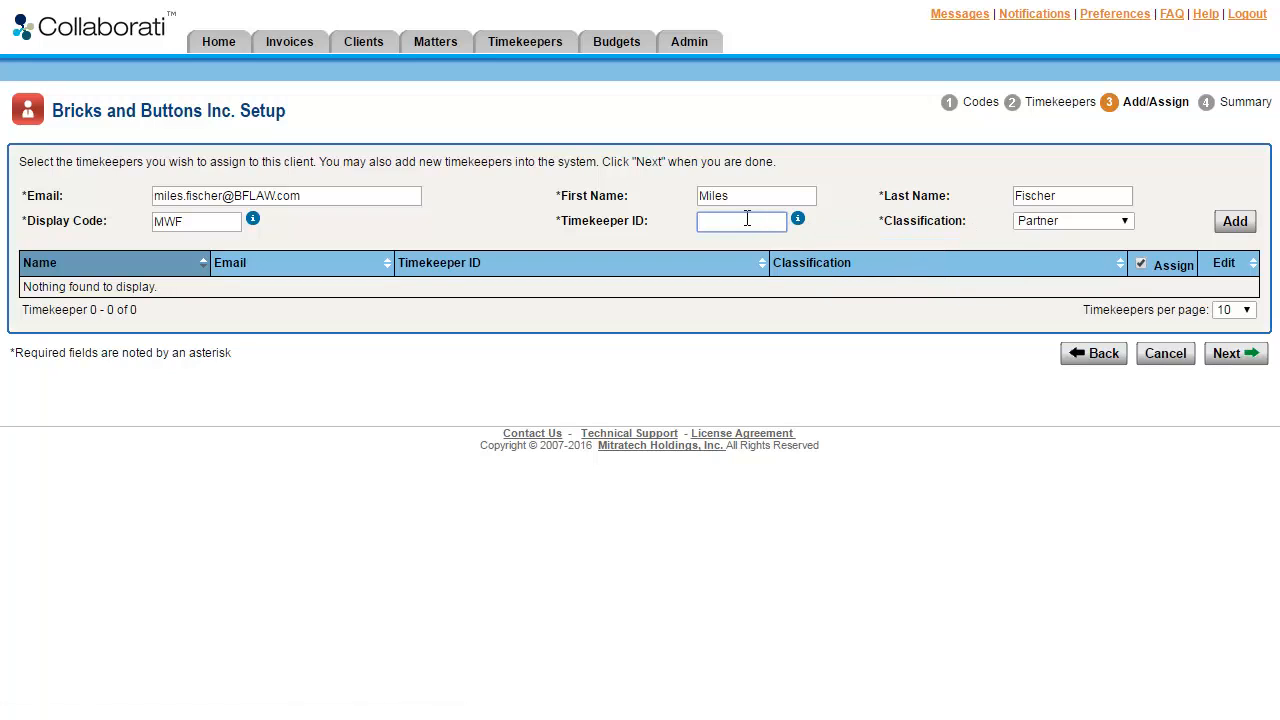
{"action": "type", "text": "MWF"}
{"action": "left_click", "coordinate": [976, 291]}
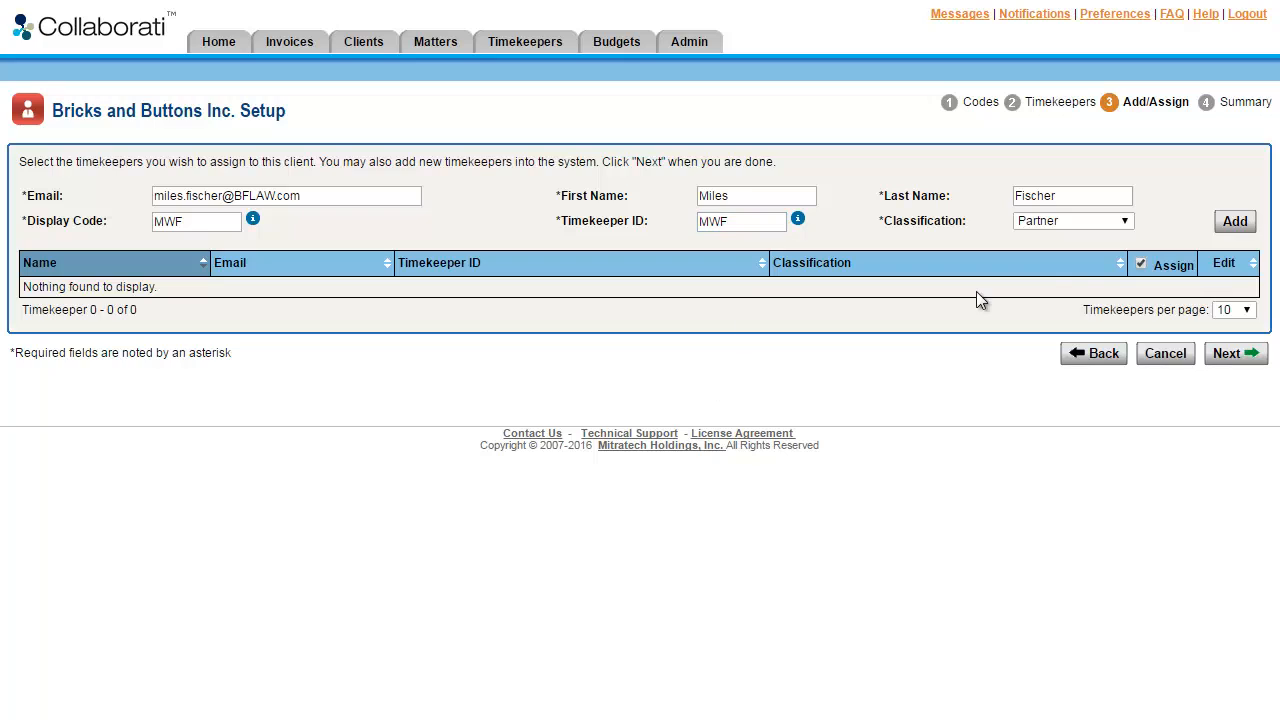
{"action": "left_click", "coordinate": [1126, 221]}
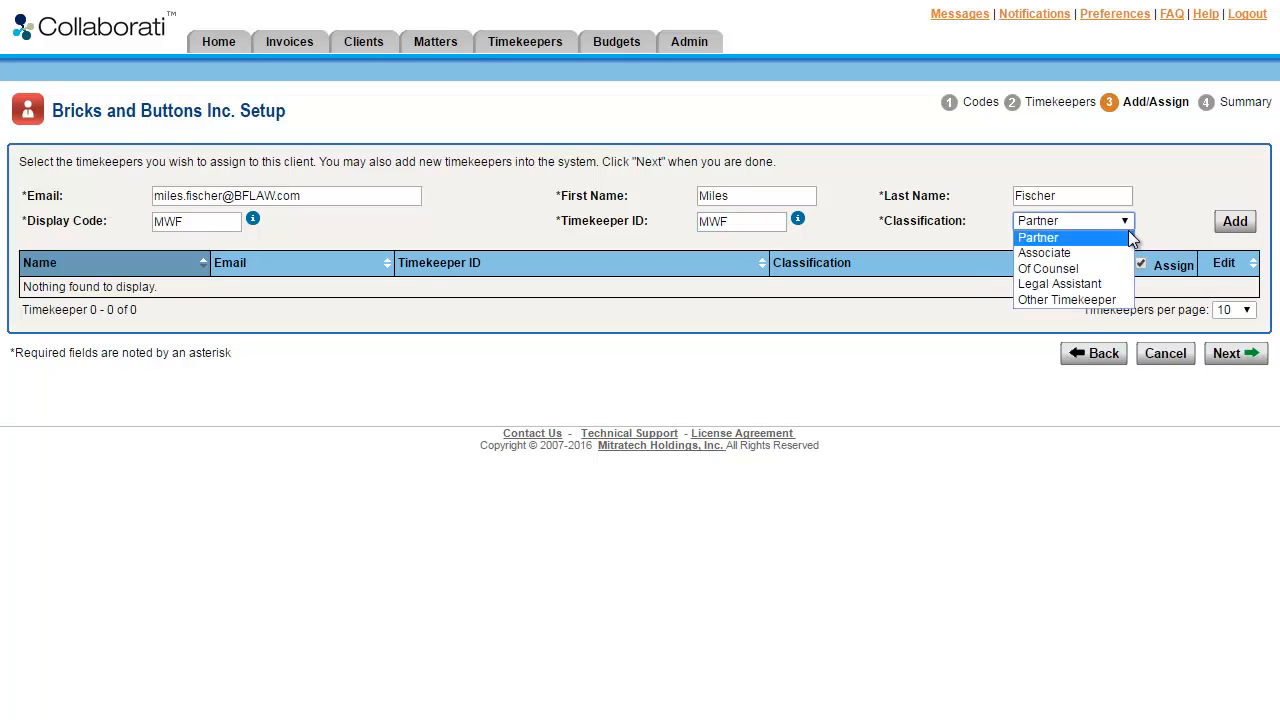
{"action": "left_click", "coordinate": [1087, 269]}
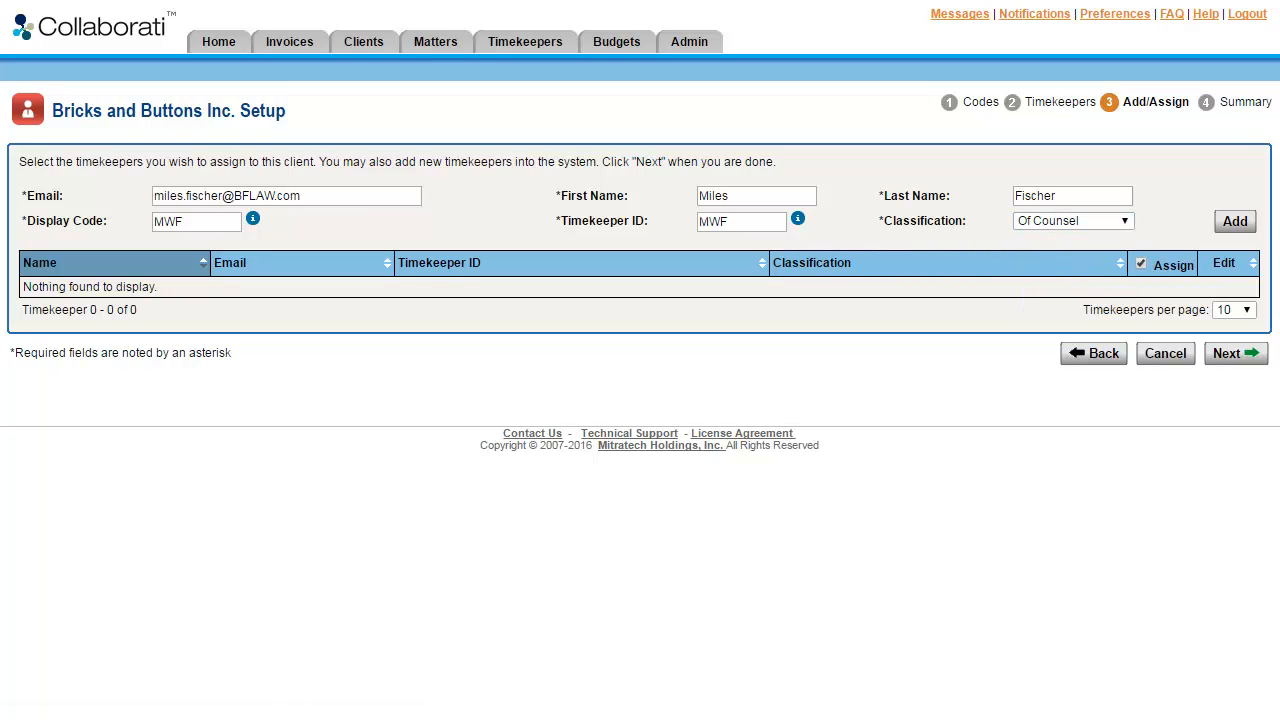
{"action": "left_click", "coordinate": [1236, 222]}
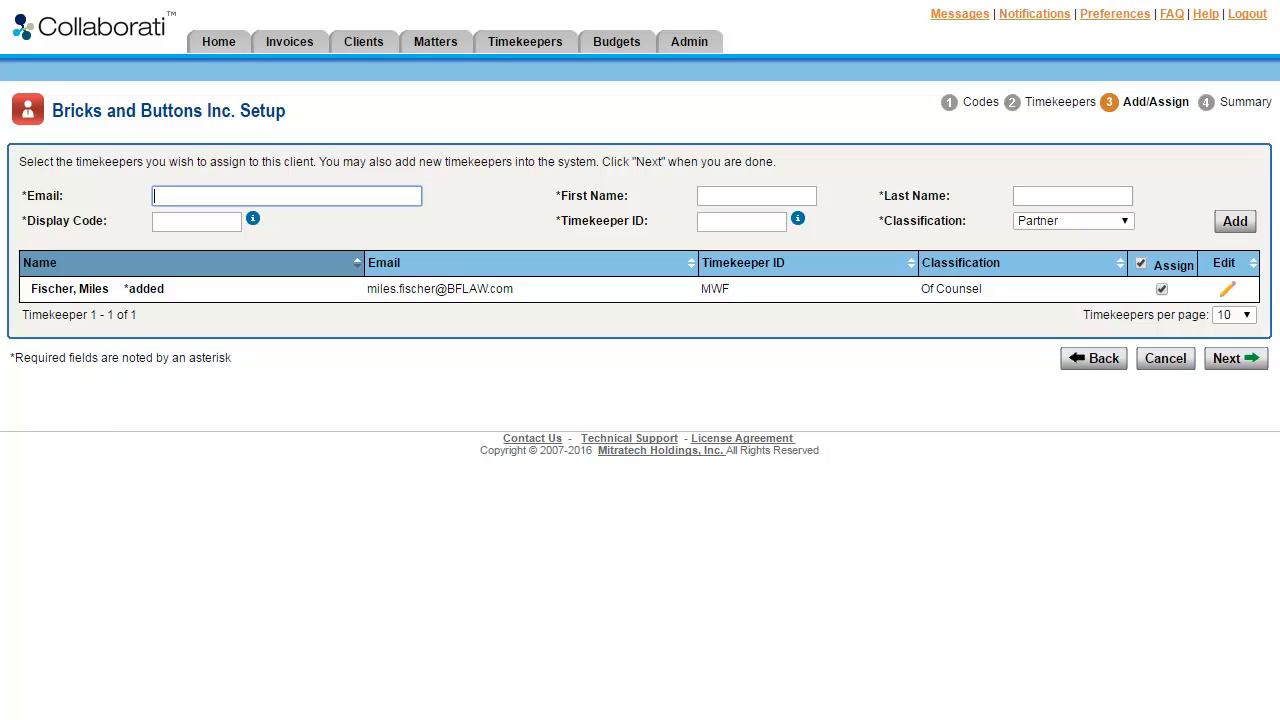
Edit the added timekeeper, remove the stray characters from the last name, and change the classification to Partner.
{"action": "left_click", "coordinate": [1224, 291]}
{"action": "left_click", "coordinate": [978, 197]}
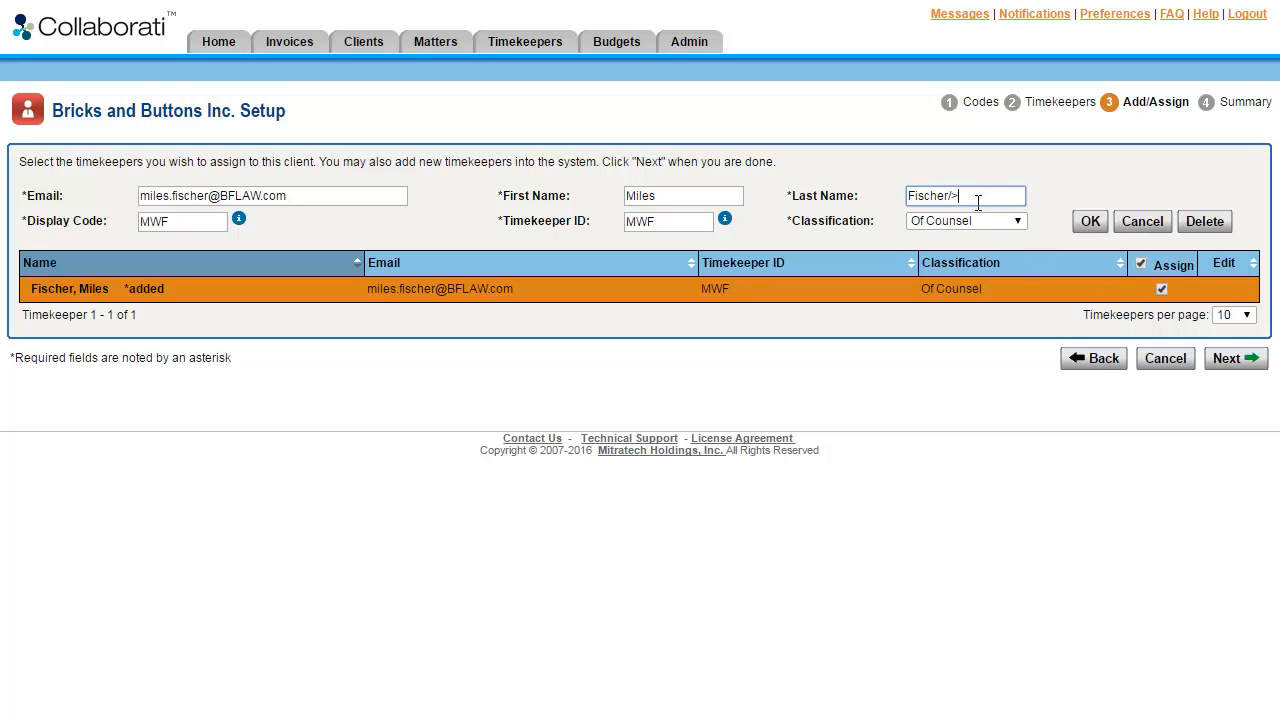
{"action": "key", "text": "BackSpace"}
{"action": "key", "text": "BackSpace"}
{"action": "left_click", "coordinate": [996, 224]}
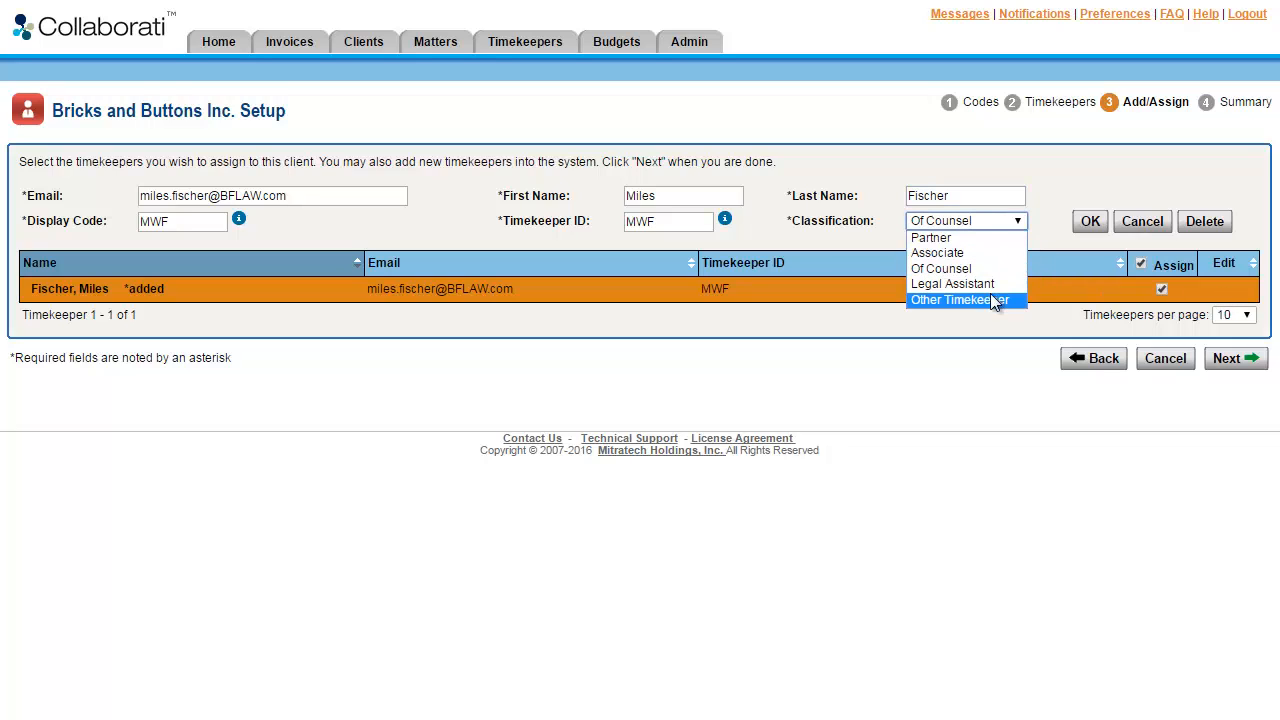
{"action": "left_click", "coordinate": [996, 238]}
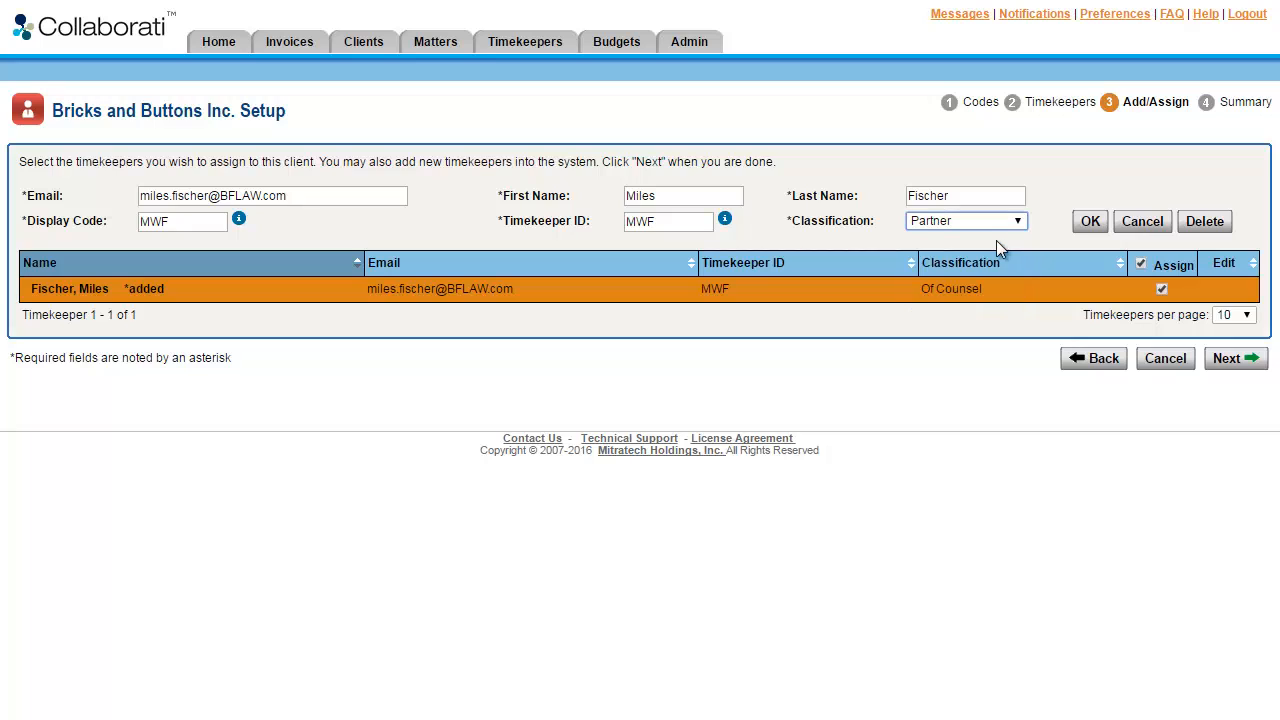
{"action": "left_click", "coordinate": [1090, 228]}
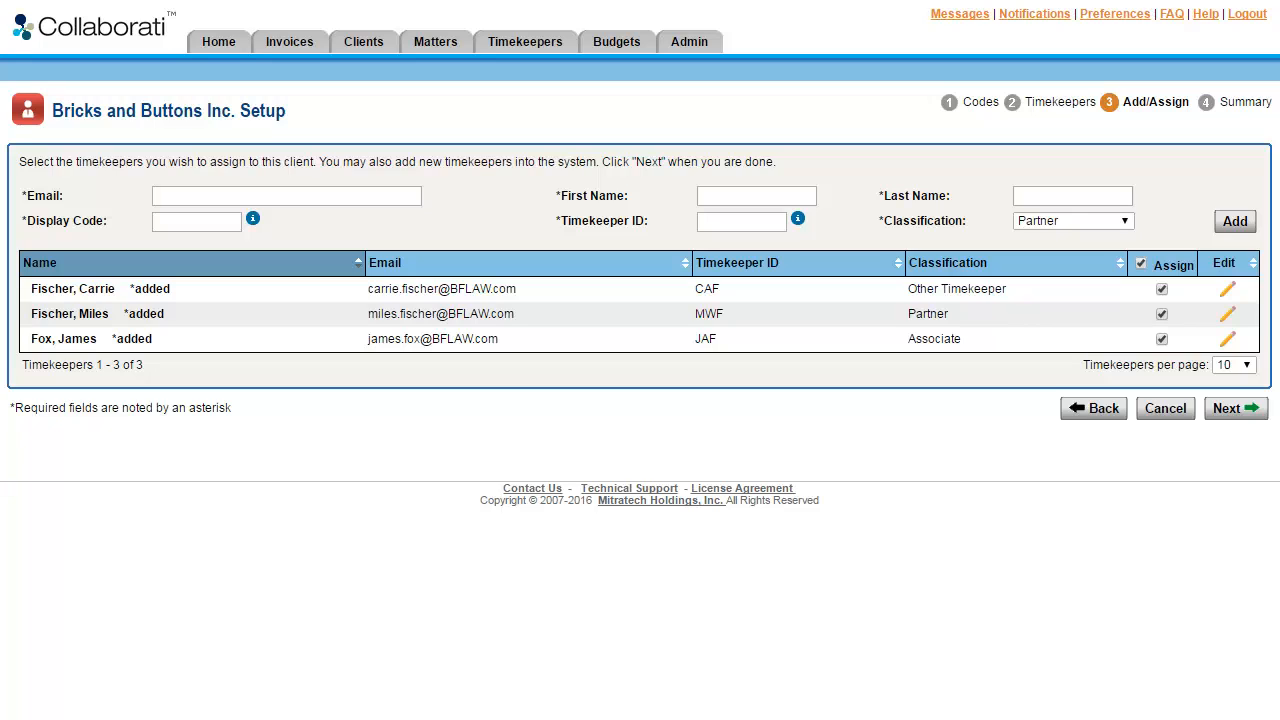
Proceed to the setup summary, review the selected codes list, and finish the client setup.
{"action": "left_click", "coordinate": [1250, 417]}
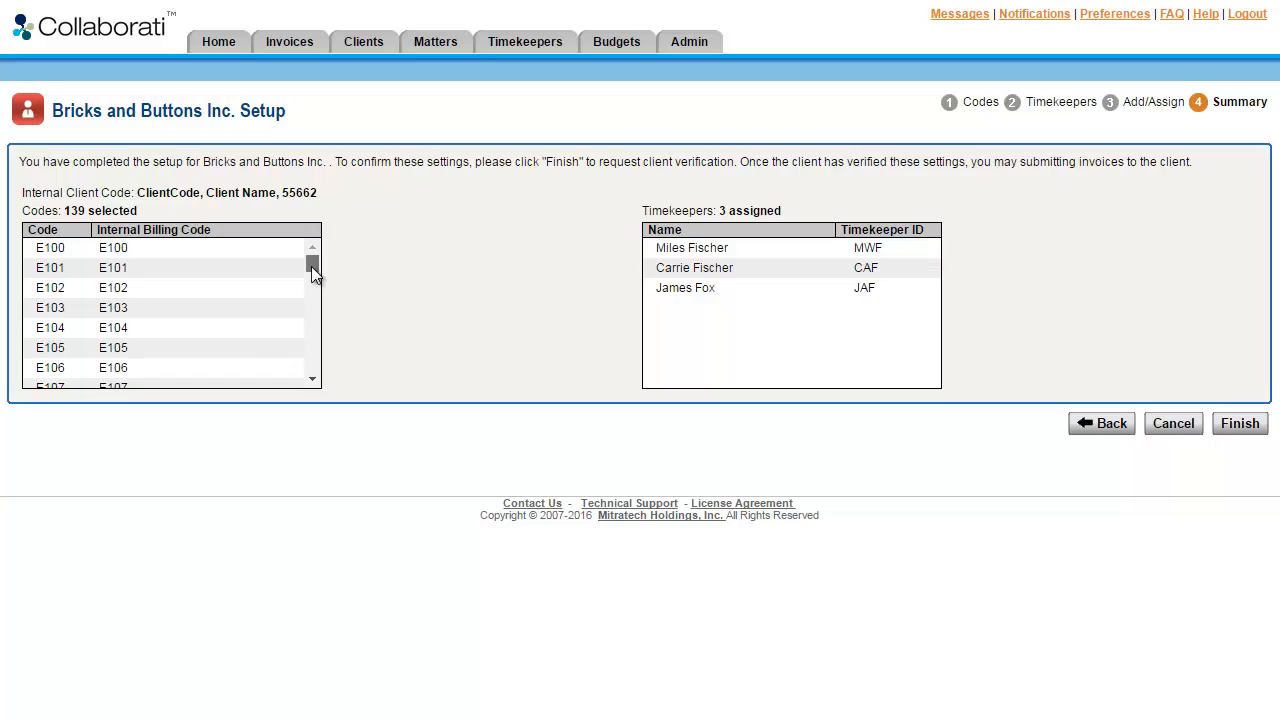
{"action": "left_click_drag", "start_coordinate": [311, 266], "coordinate": [314, 371]}
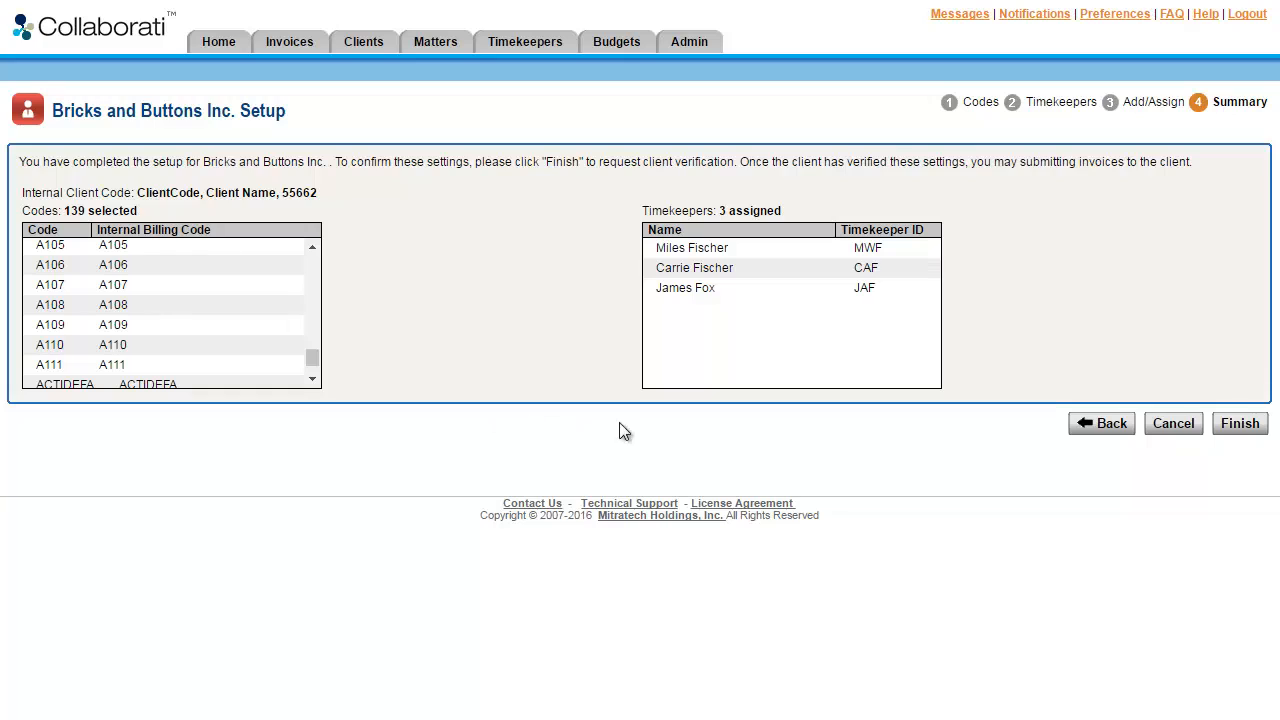
{"action": "left_click", "coordinate": [1240, 424]}
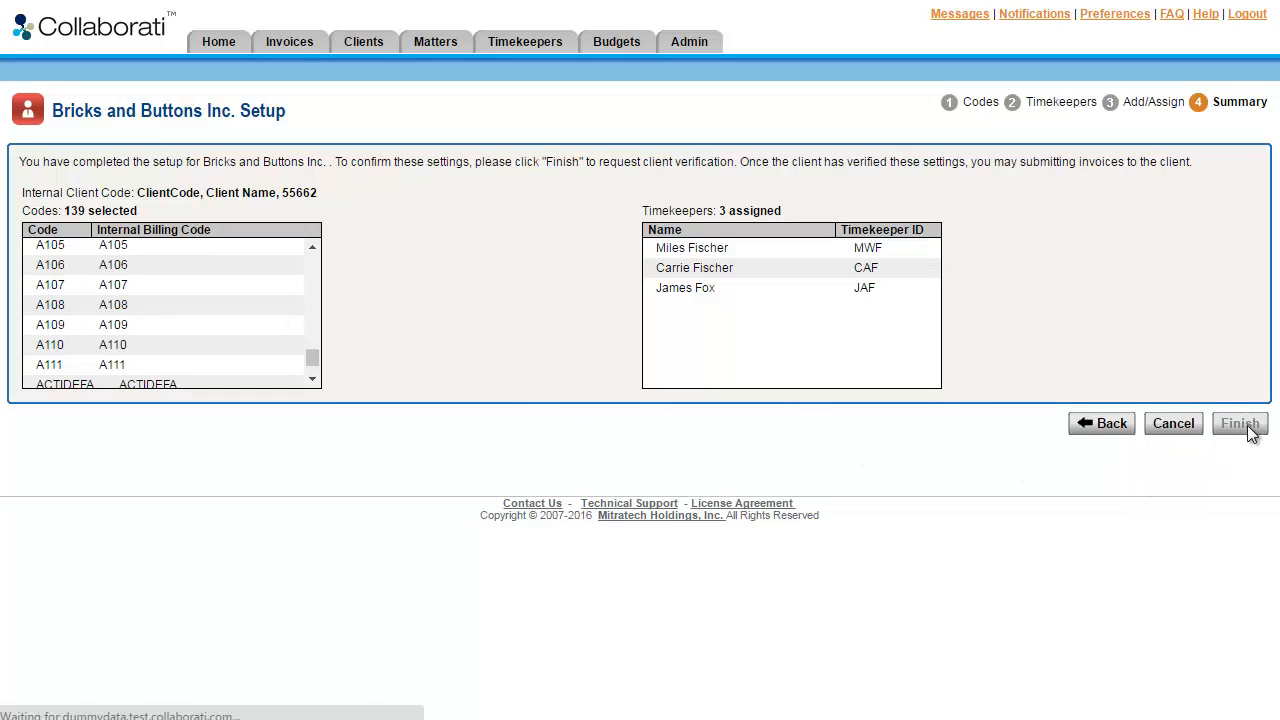